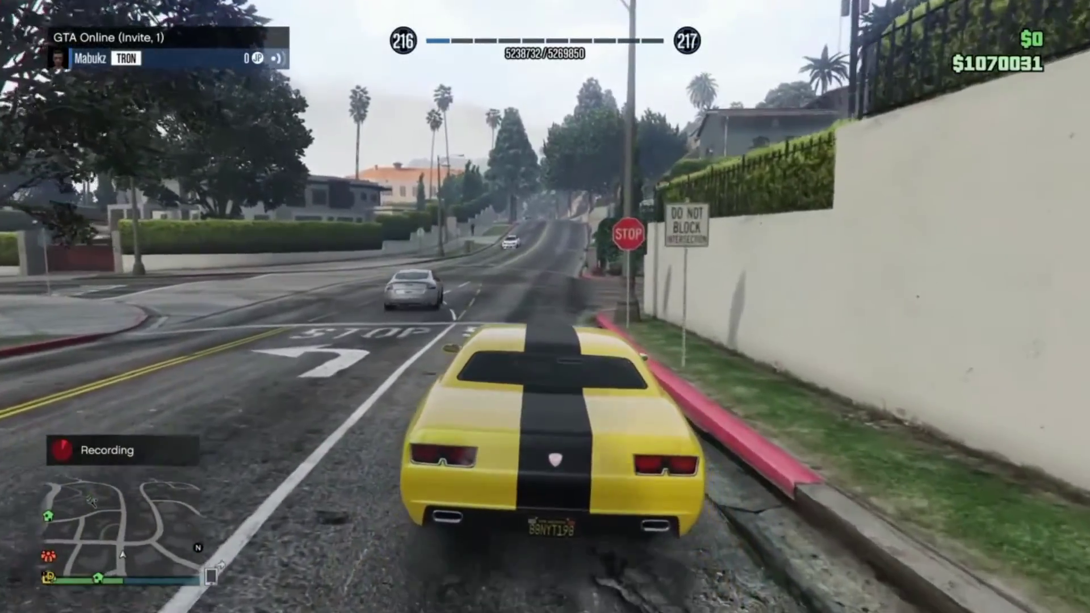
key("d")
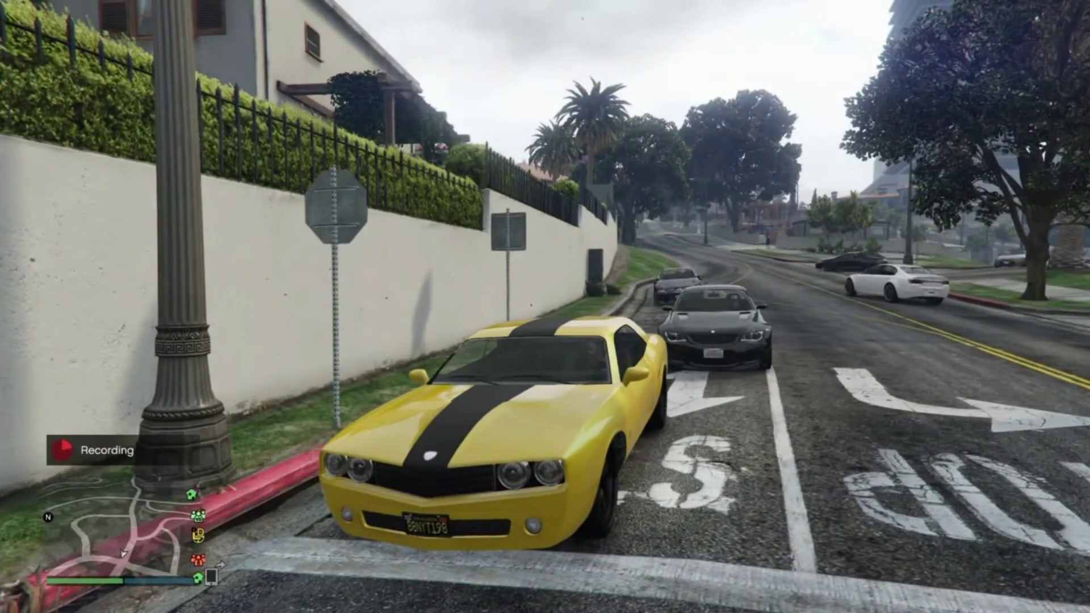
key("Up")
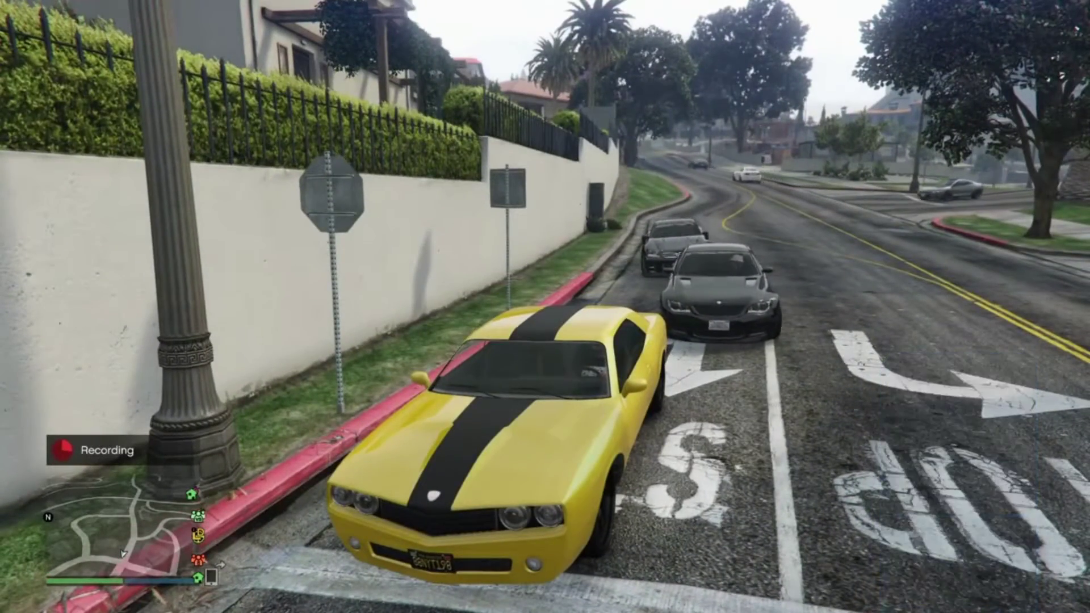
key("q")
key("w")
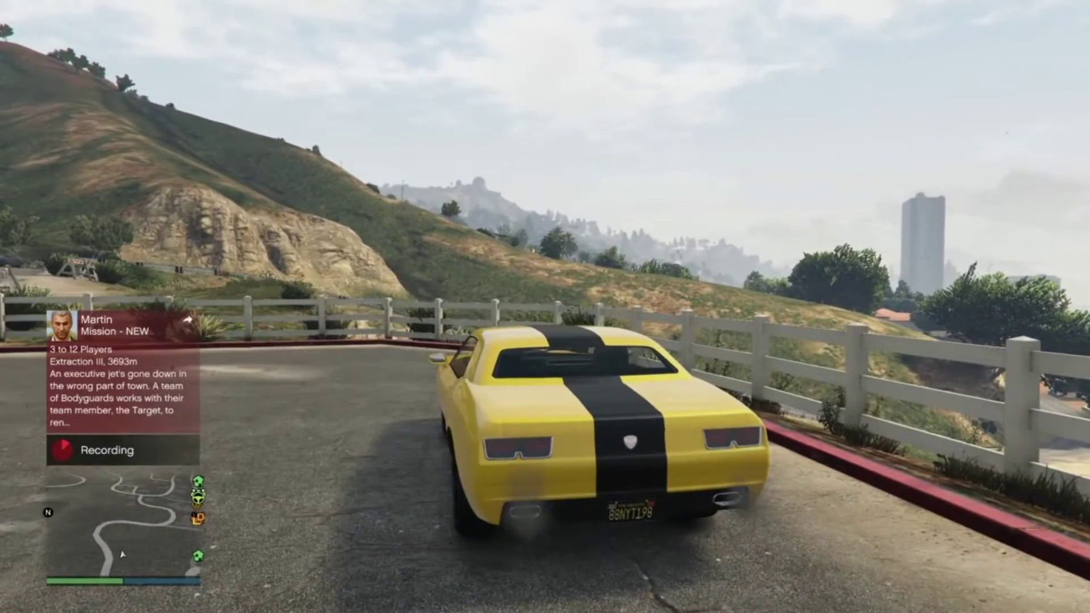
key("f")
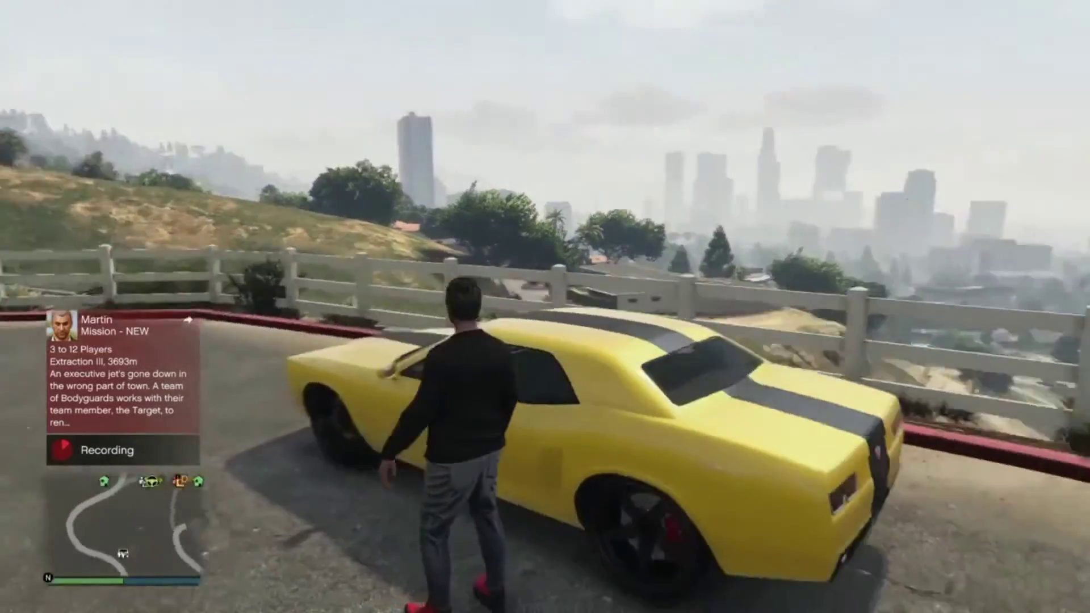
key("a")
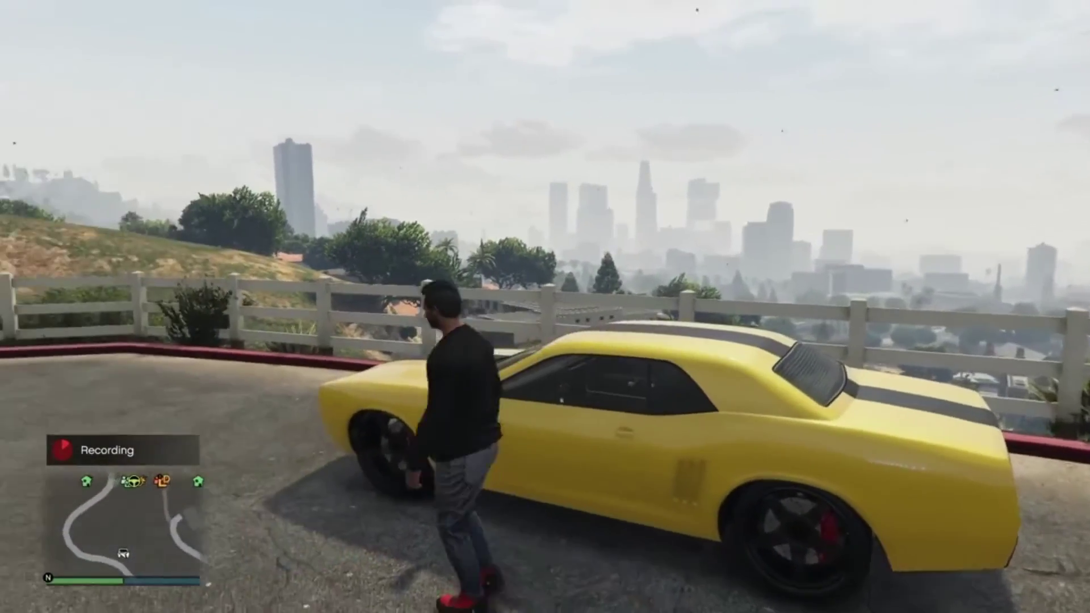
key("w")
key("w")
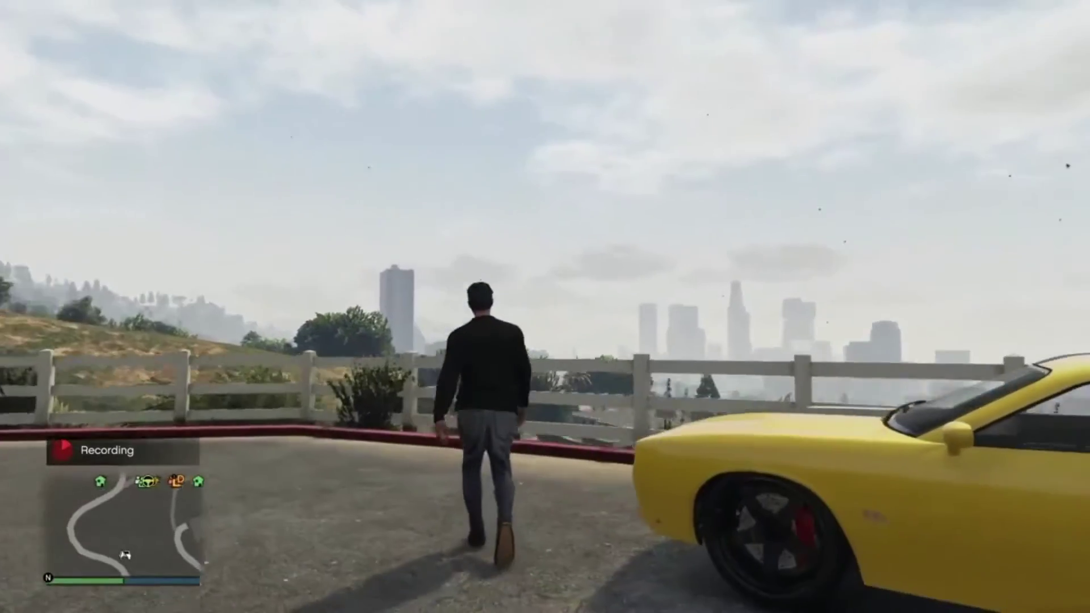
key("w")
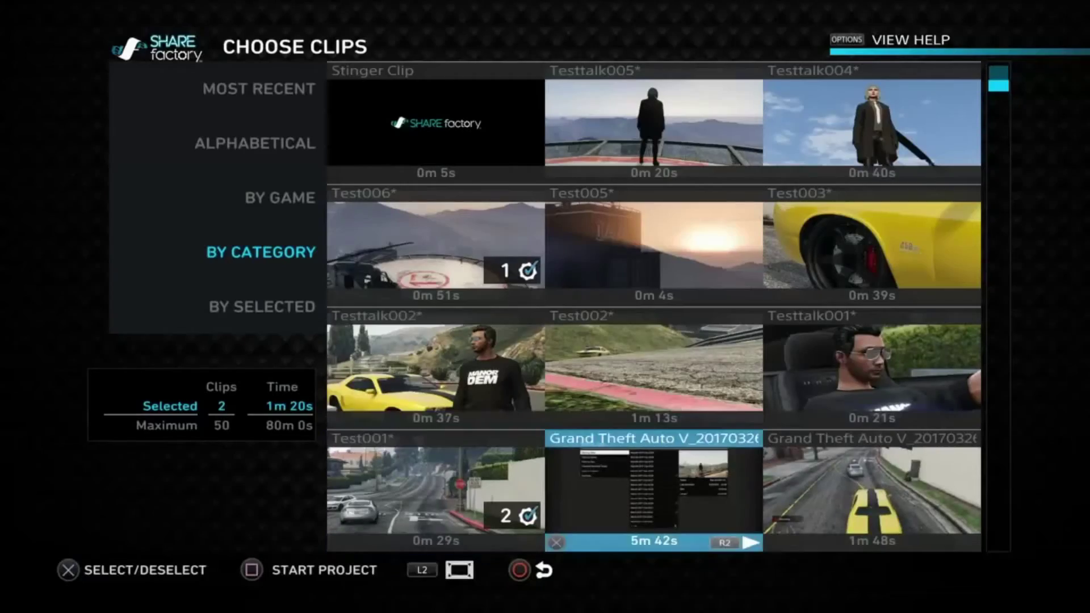
Step: Deselect the Test006 and Test001 clips so that the project selection is empty
key("Up")
key("Left")
key("Left")
key("Right")
key("Up")
key("Return")
key("Down")
key("Down")
key("Return")
key("Up")
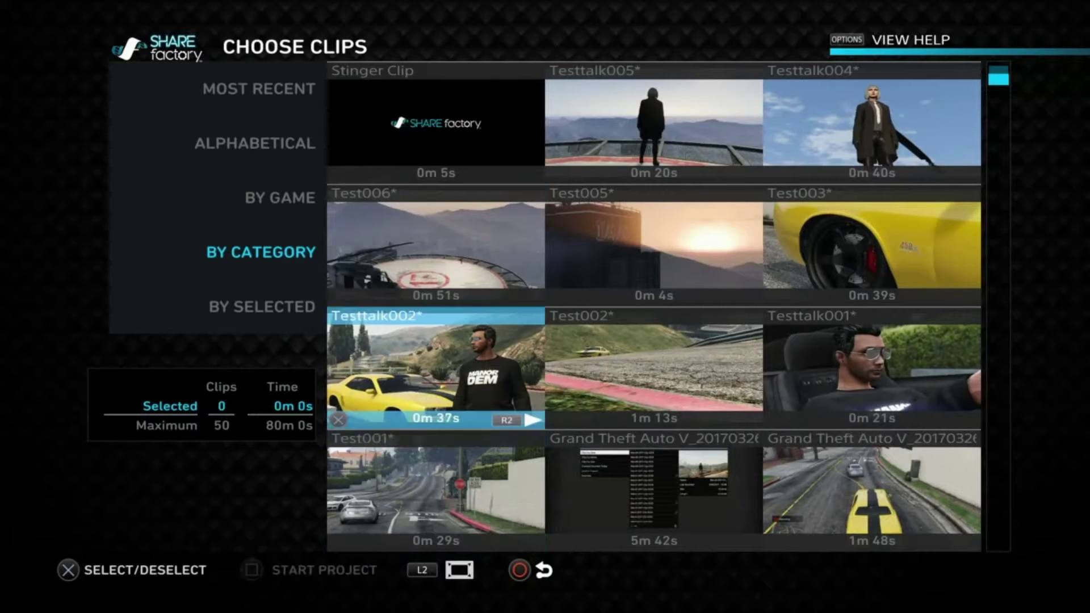
Step: Select the Test006 clip as the first clip for the project
key("Up")
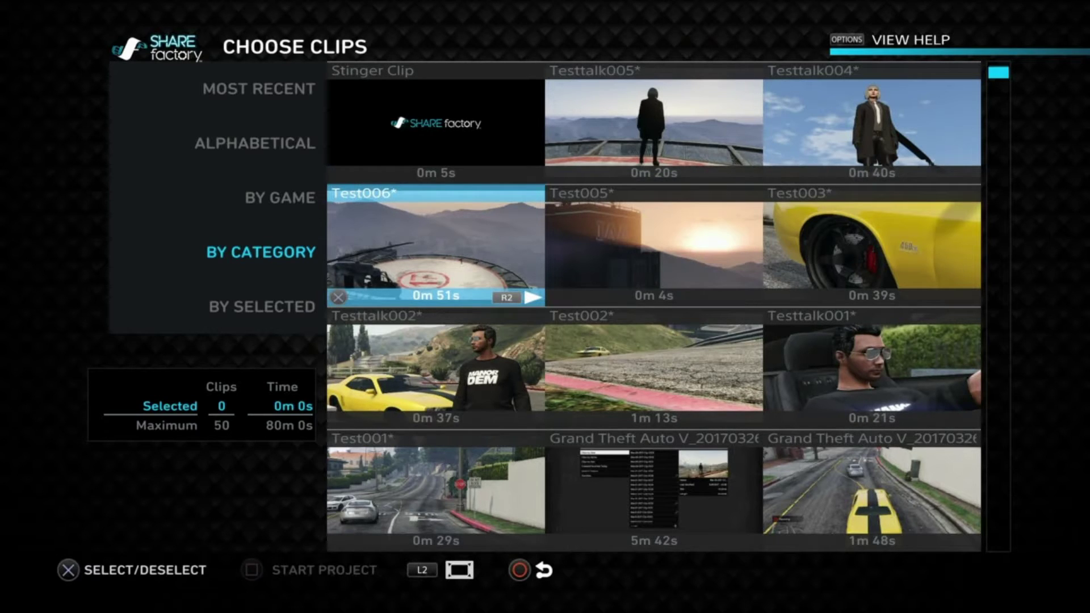
key("Up")
key("Right")
key("Down")
key("Right")
key("Up")
key("Left")
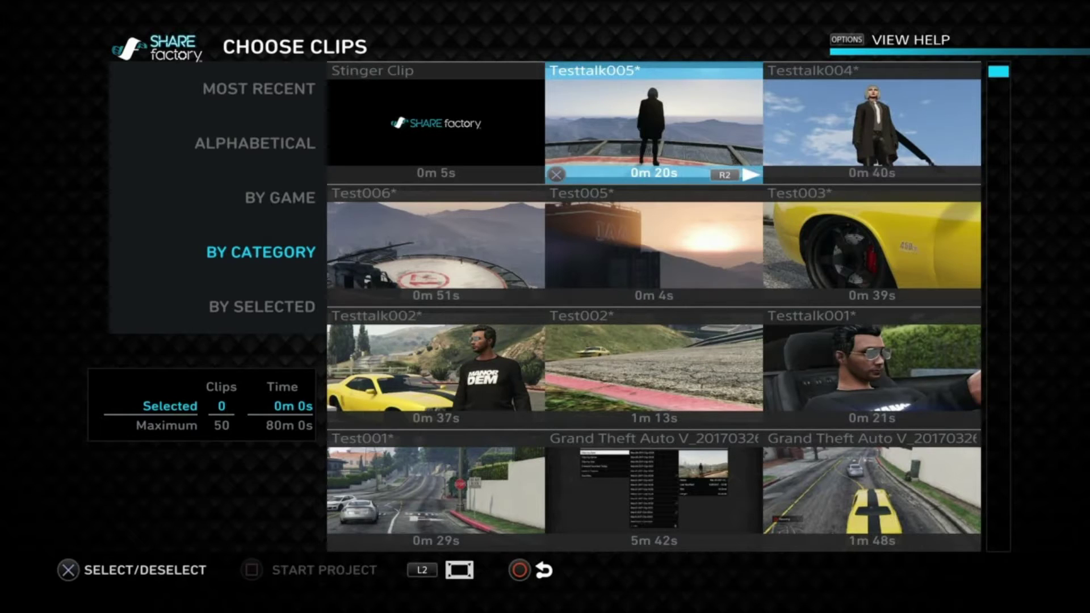
key("Left")
key("Down")
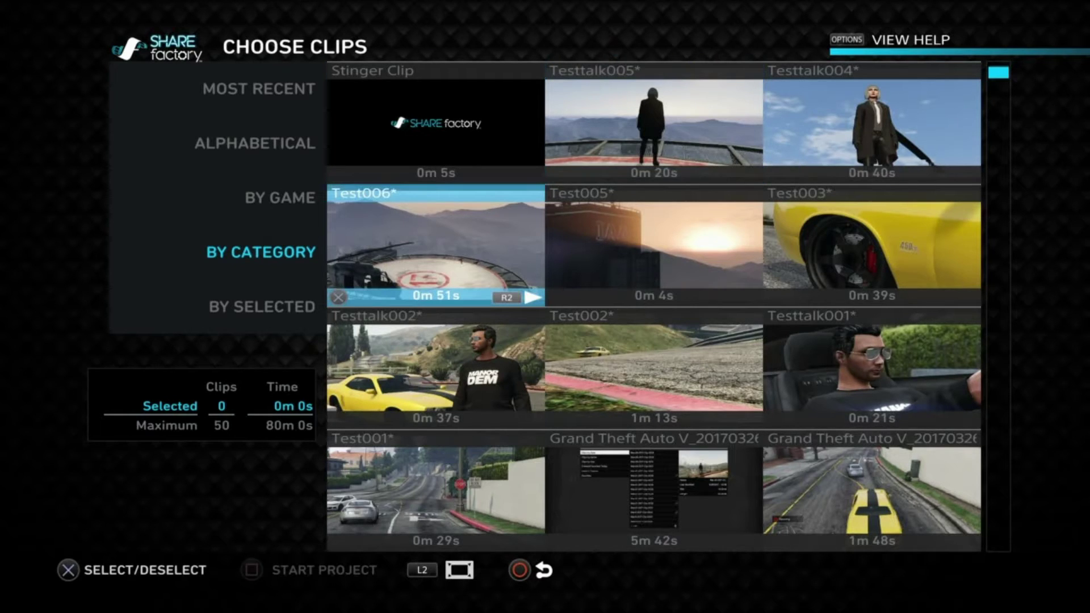
key("Return")
Step: Preview the selected Test006 clip in the clip library
key("Down")
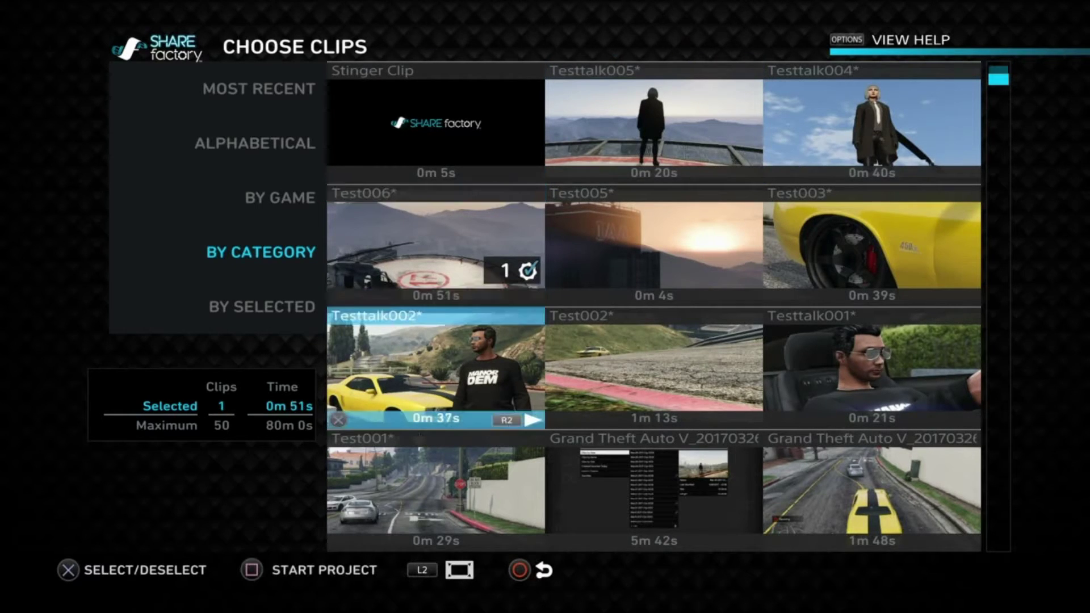
key("Up")
key("Right")
key("Left")
key("Down")
key("Down")
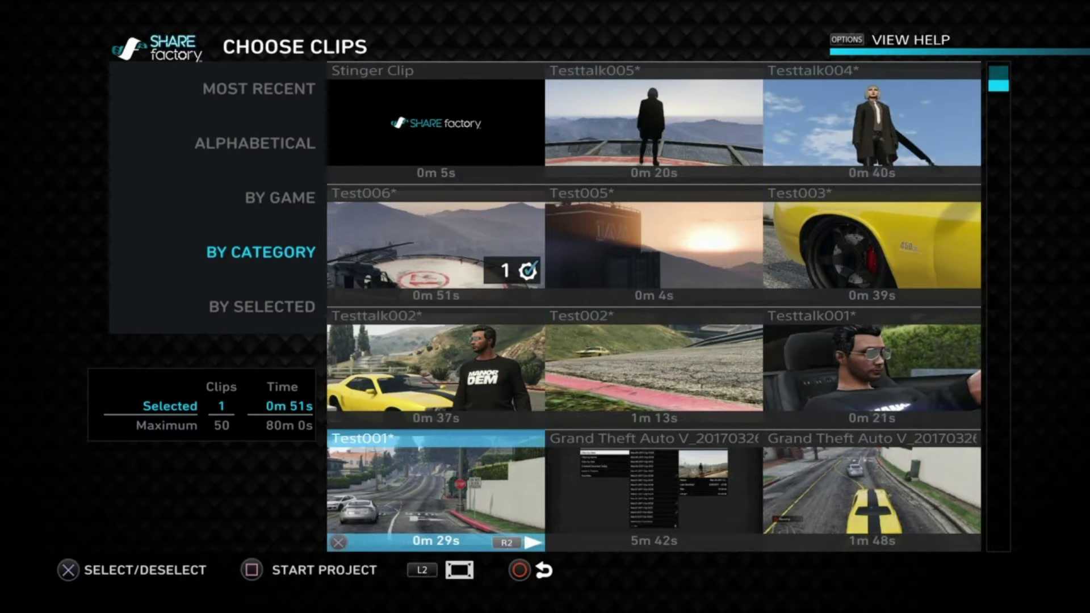
key("Up")
key("Up")
key("r")
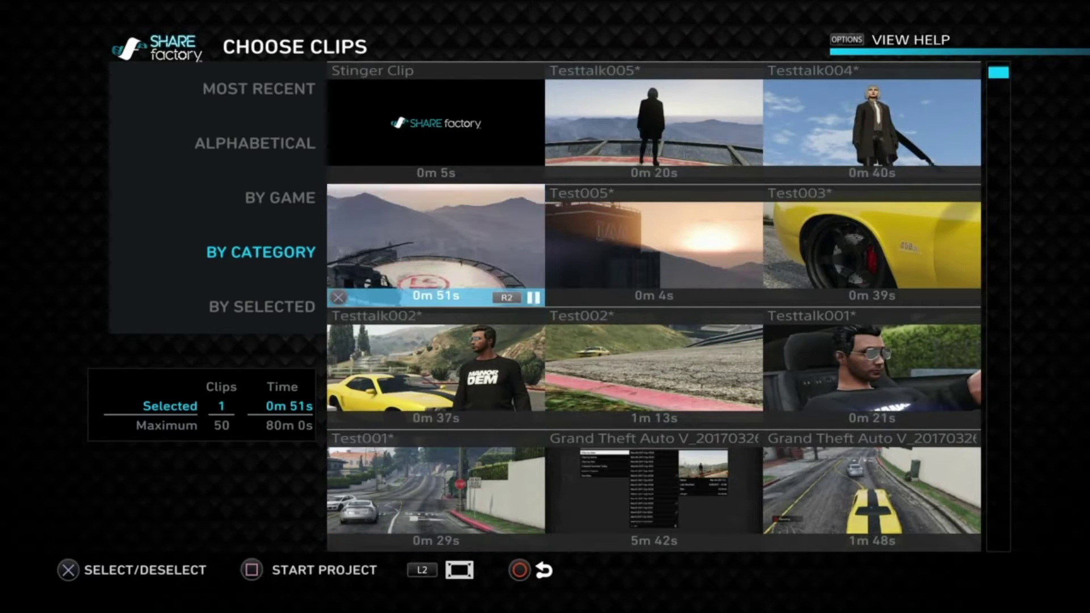
Step: Add the Test001 clip to the selection as the second clip
key("Down")
key("Down")
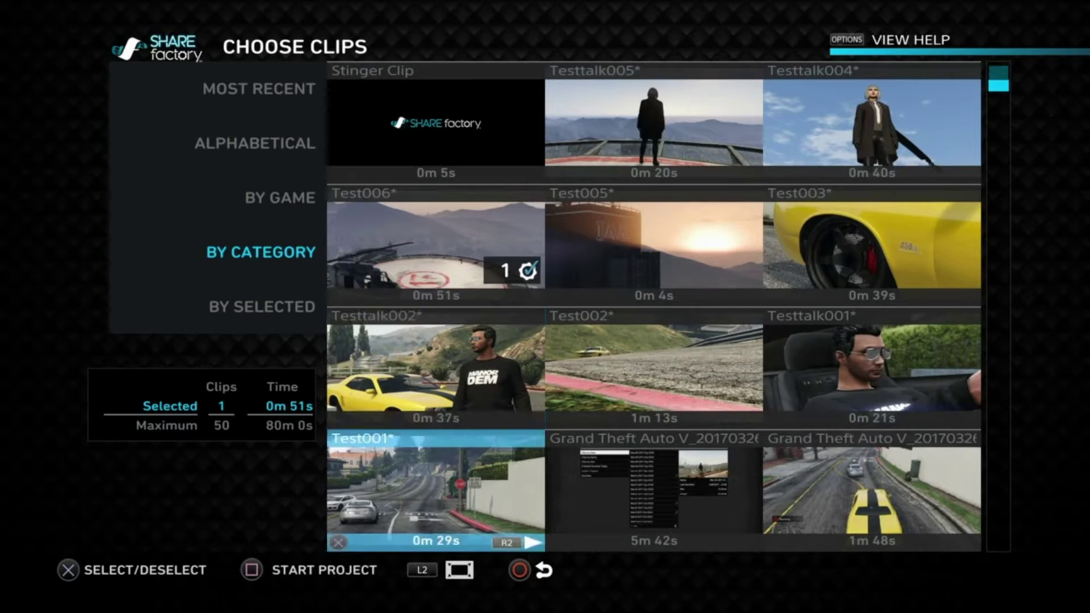
key("Return")
Step: Look through the rest of the clip library, including the SHAREfactory Intro, Title, Outro and Stinger clips
key("Up")
key("Right")
key("Right")
key("Up")
key("Left")
key("Up")
key("Right")
key("Down")
key("Left")
key("Left")
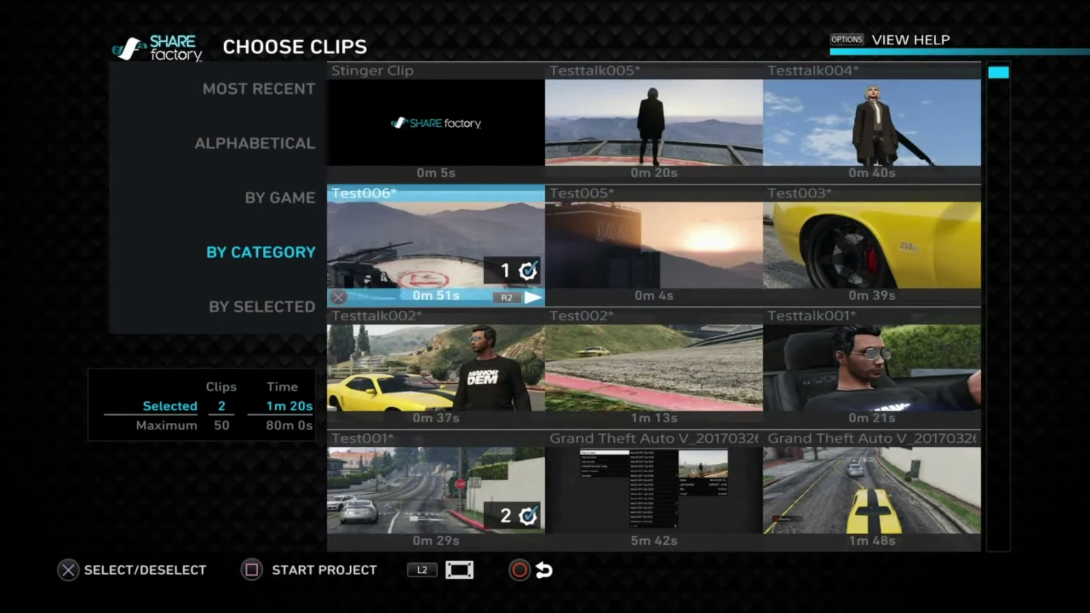
key("Down")
key("Down")
key("Down")
key("Up")
key("Up")
key("Up")
key("Up")
key("Up")
key("Down")
key("Down")
key("Down")
key("Down")
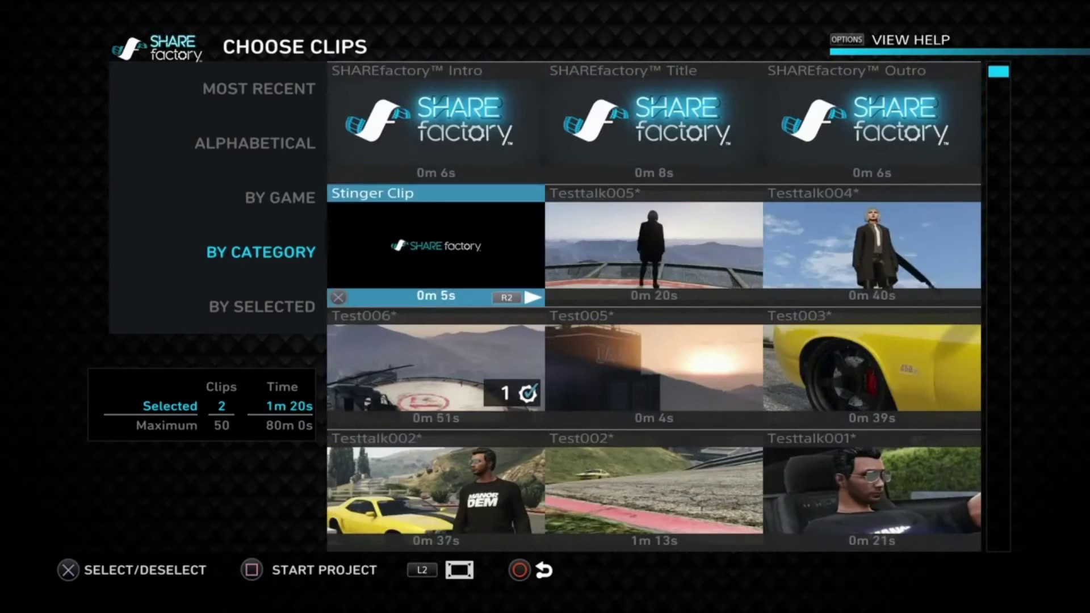
key("Up")
key("Up")
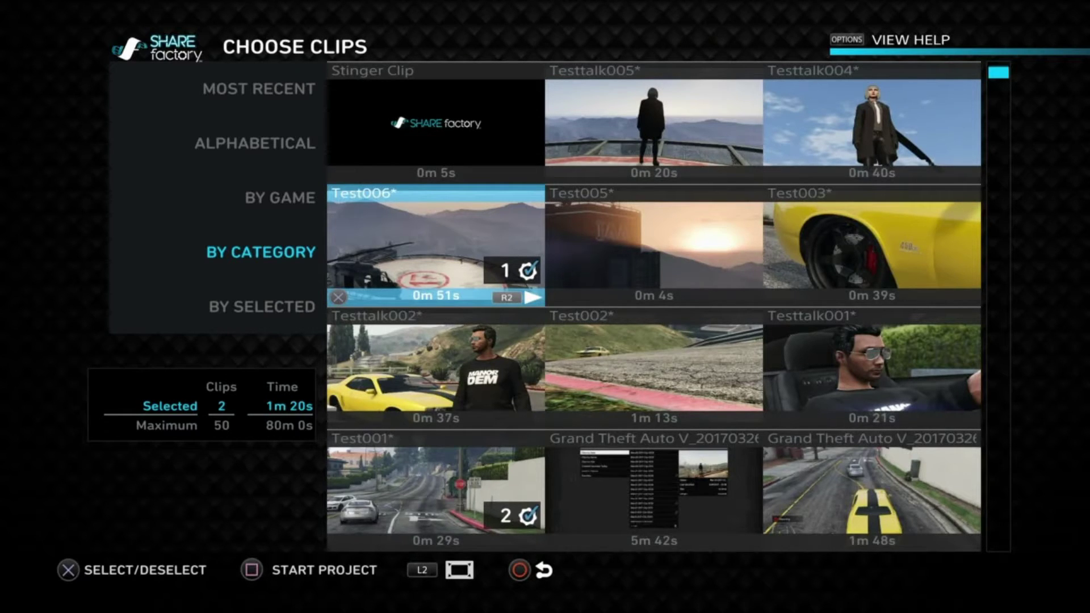
Step: Start the project with the selected clips under the name 001PrColossus_test
key("Return")
key("Left")
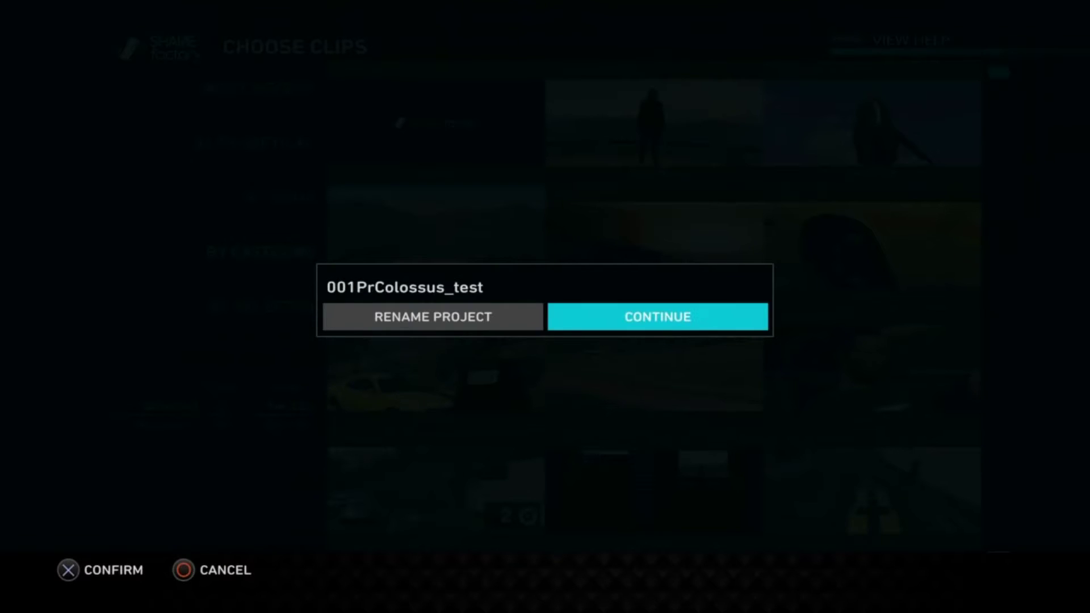
key("Return")
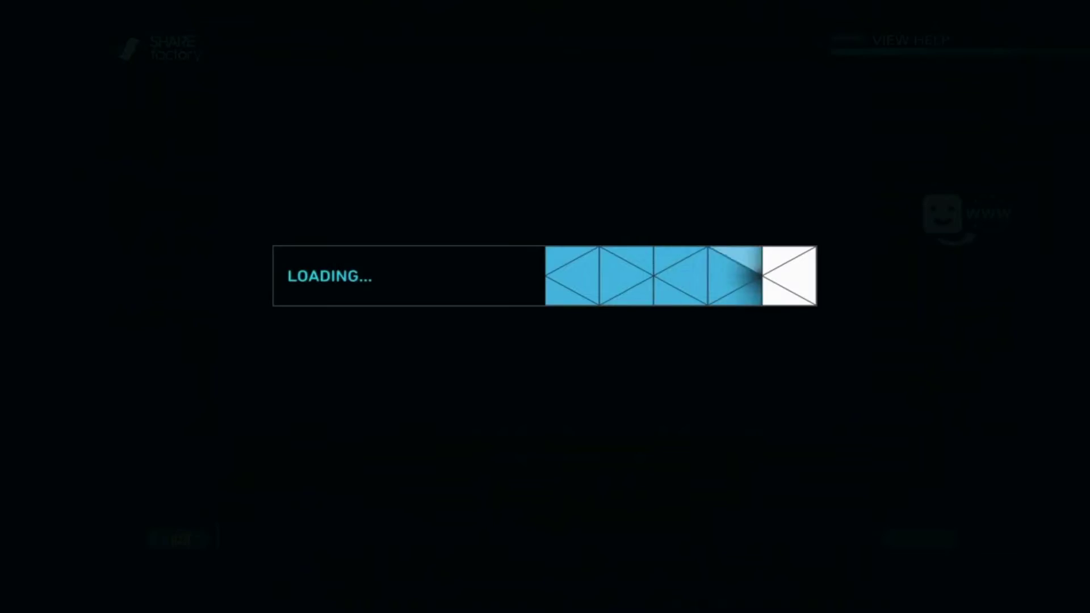
Step: Scrub back and forth through the Test006 clip on the timeline to review its scenes
key("Right")
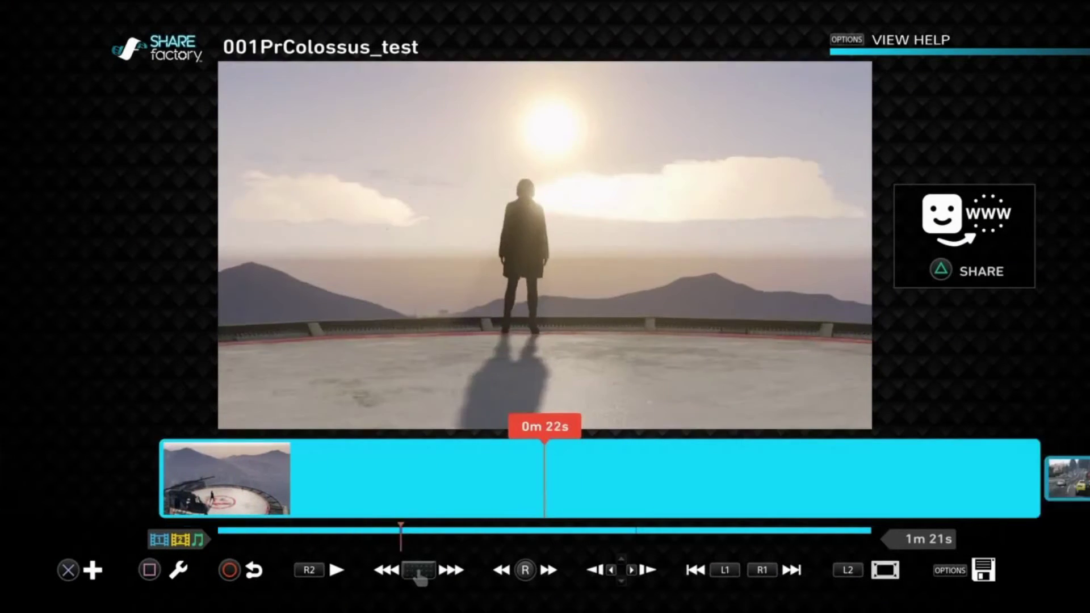
key("Left")
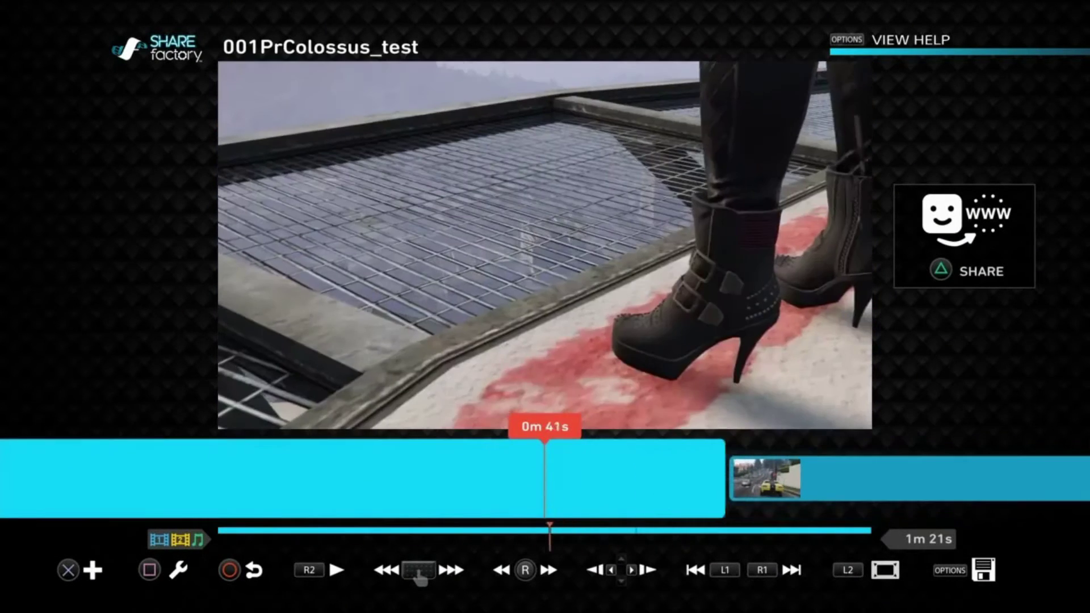
key("Left")
key("Right")
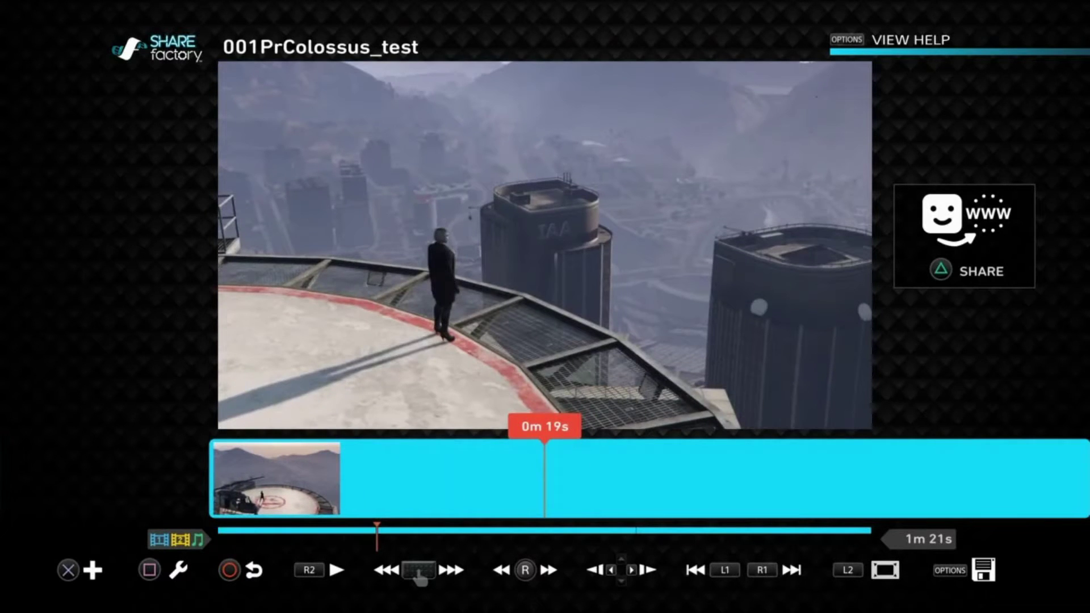
key("Right")
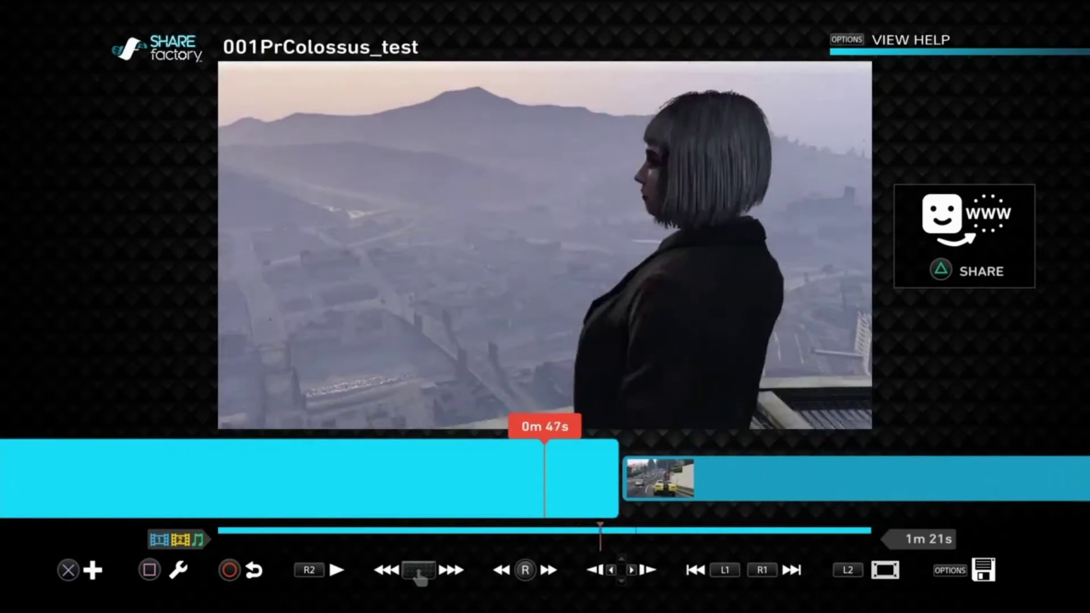
key("Left")
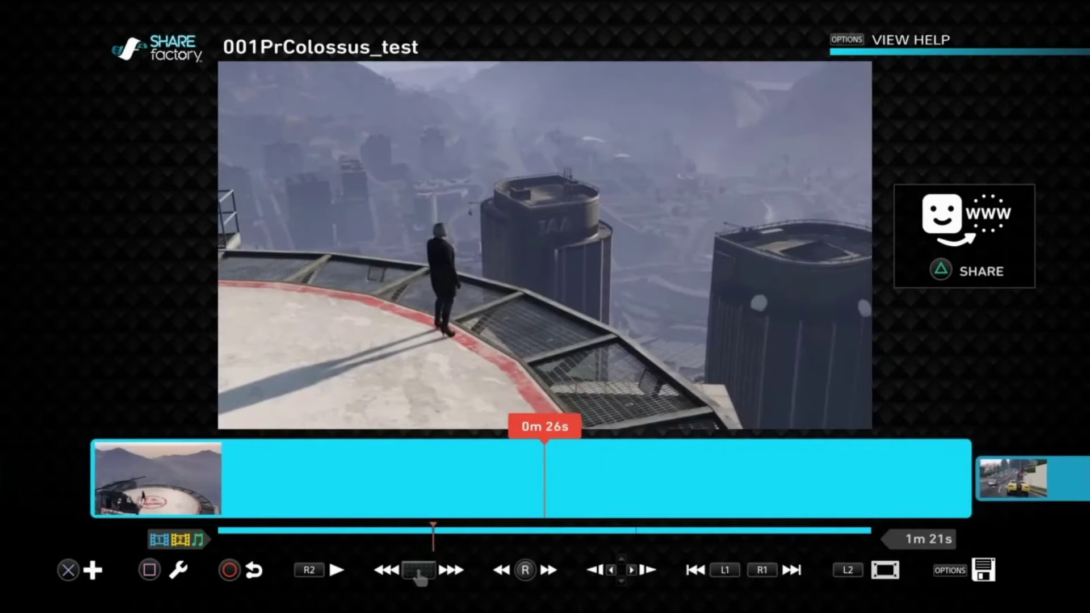
key("Left")
key("Right")
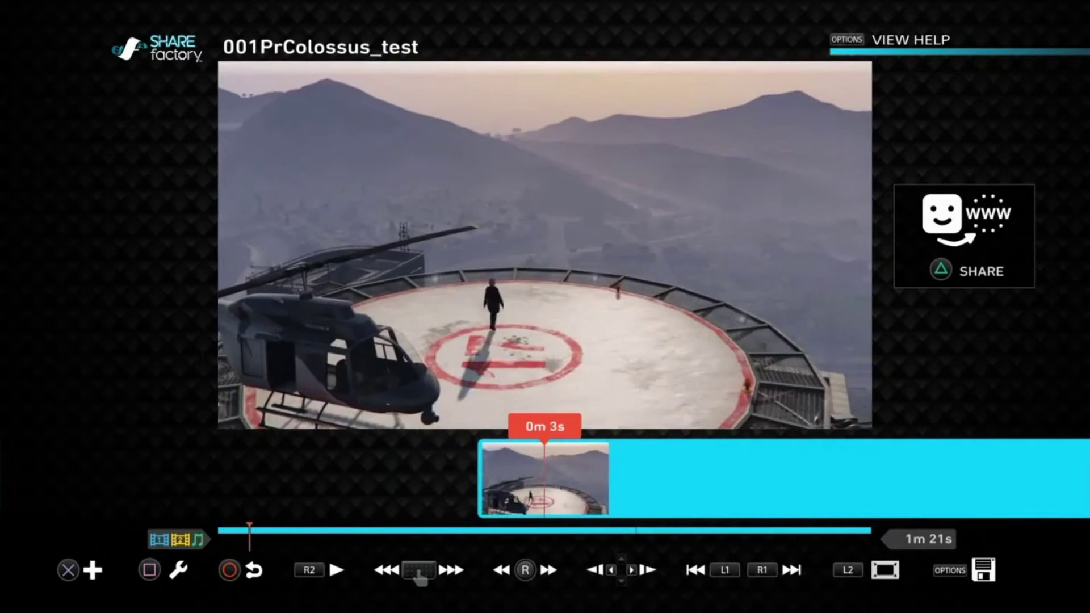
key("Right")
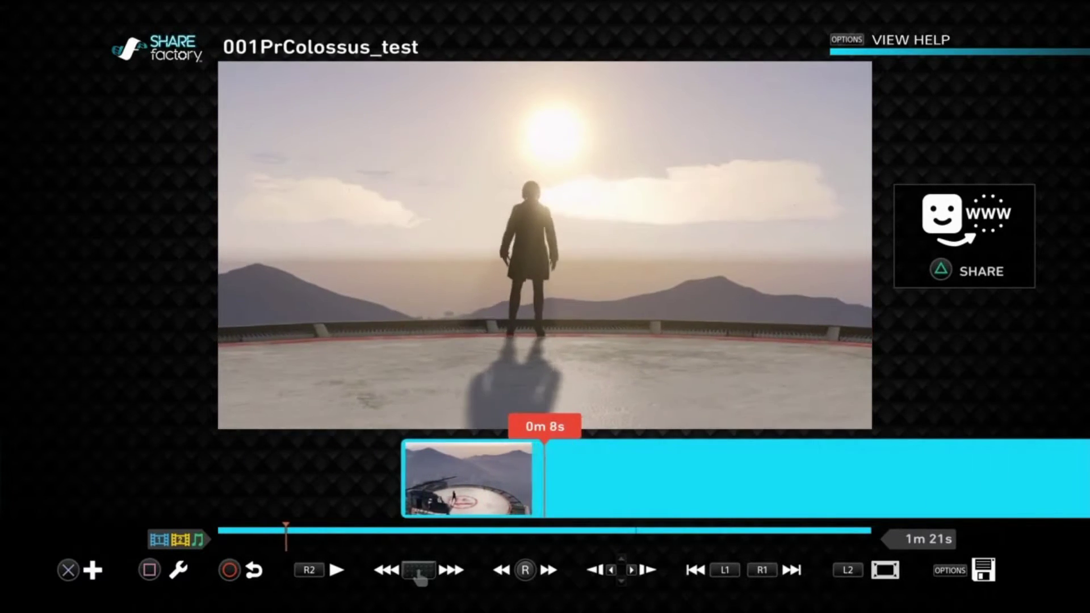
key("Right")
key("Left")
key("Left")
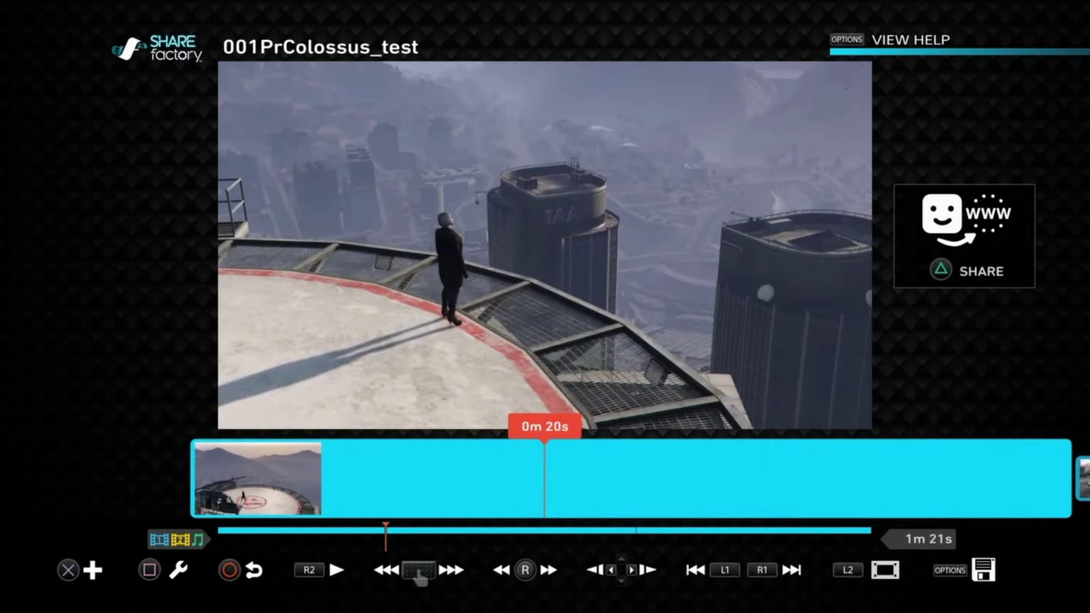
key("Left")
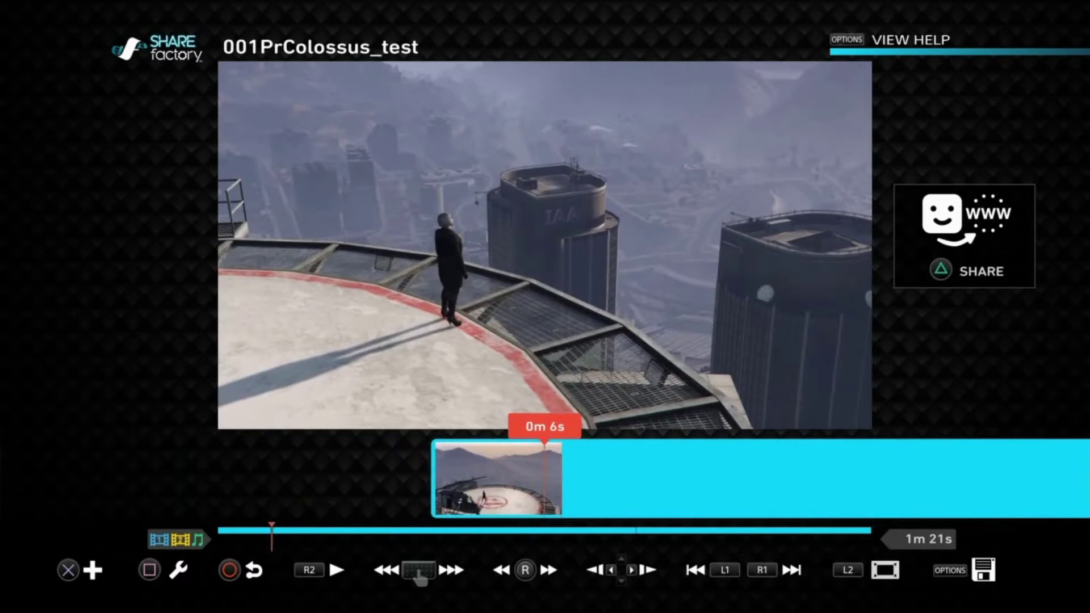
key("Left")
key("Right")
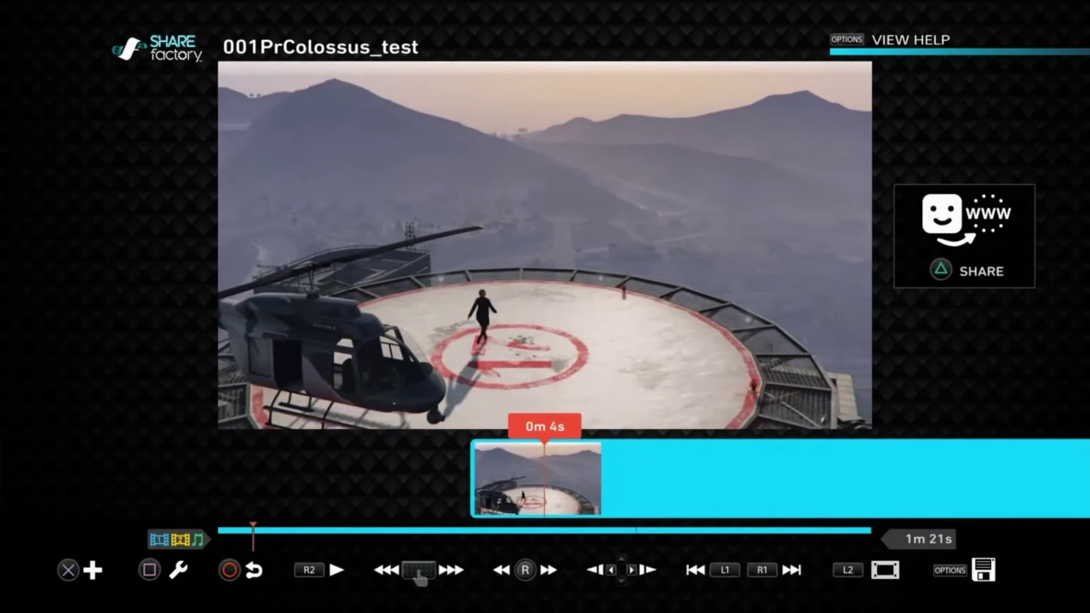
Step: Look through the kinds of content that can be added to the project, such as screenshots, music, overlays and transitions
key("Return")
key("Right")
key("Down")
key("Right")
key("Right")
key("Left")
key("Left")
key("Up")
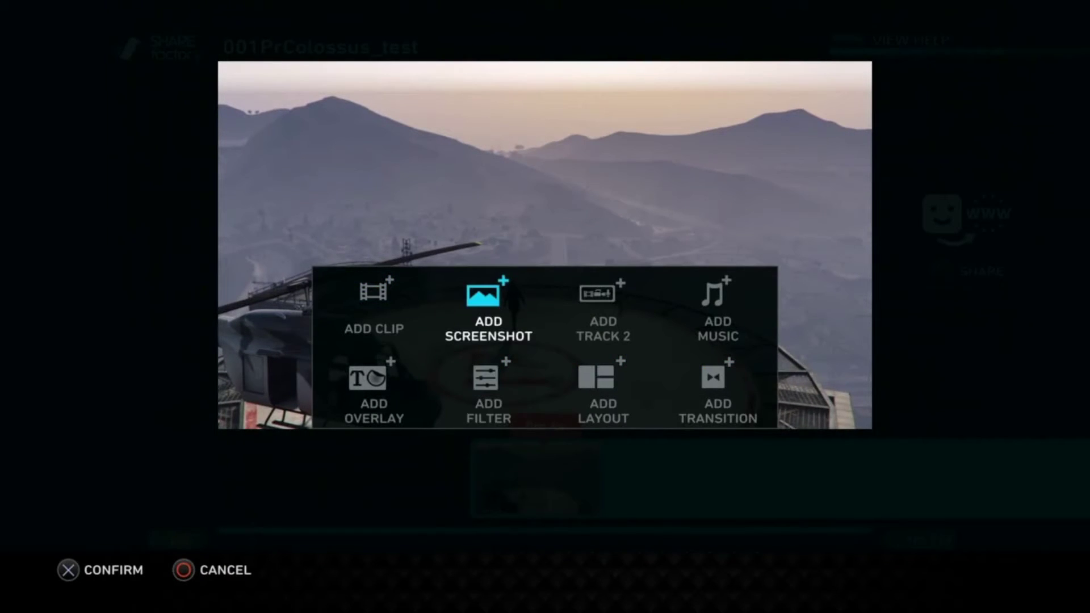
key("Down")
key("Up")
key("Left")
key("Right")
key("Right")
key("Right")
key("Left")
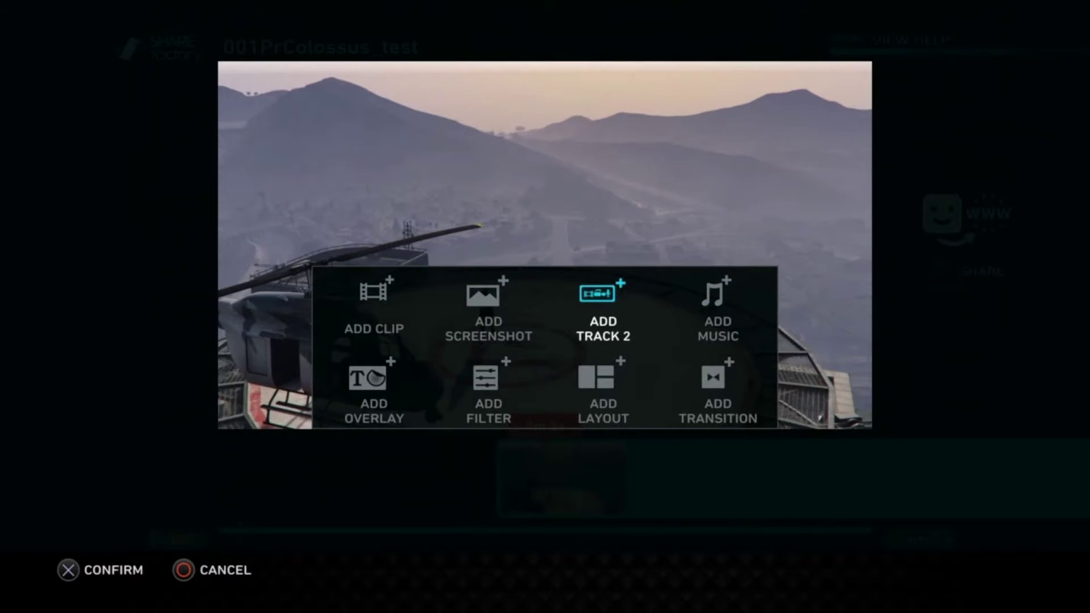
key("Left")
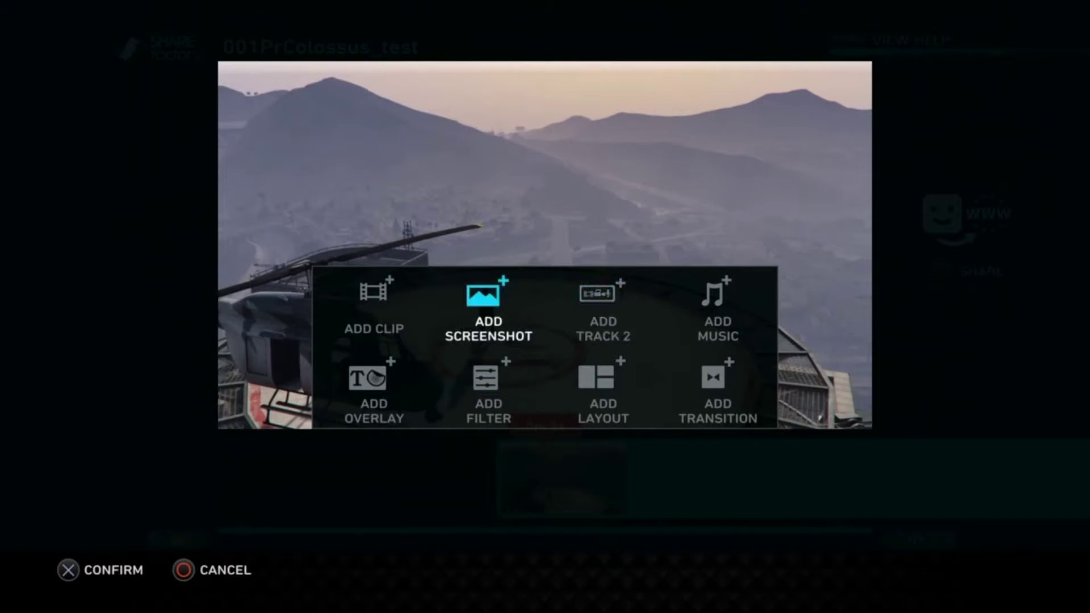
Step: Open the Add Track 2 editor and move the playhead to about 17 s
key("Right")
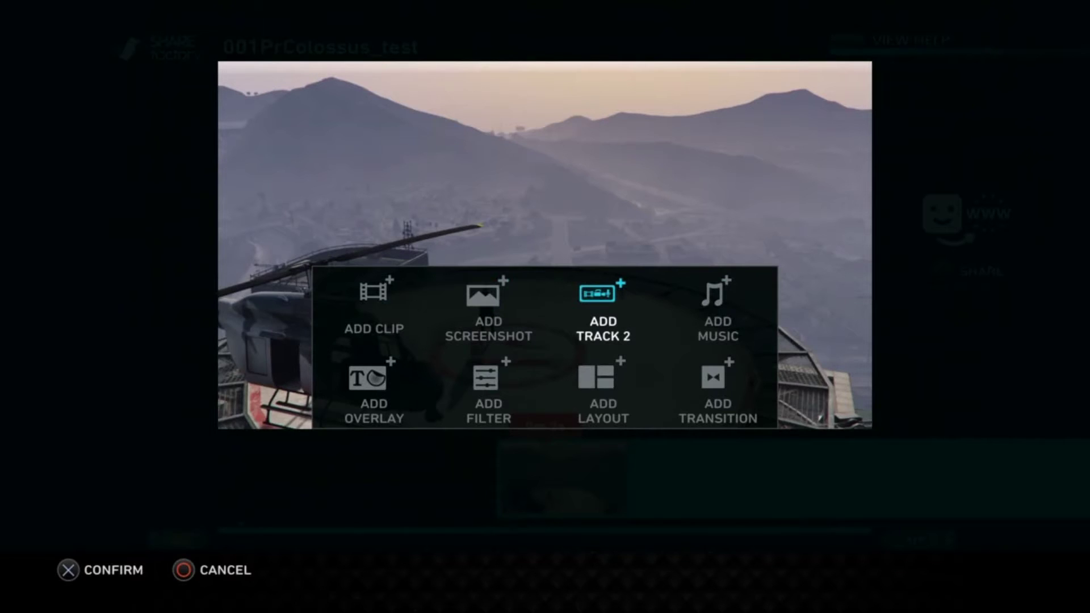
key("Return")
key("Right")
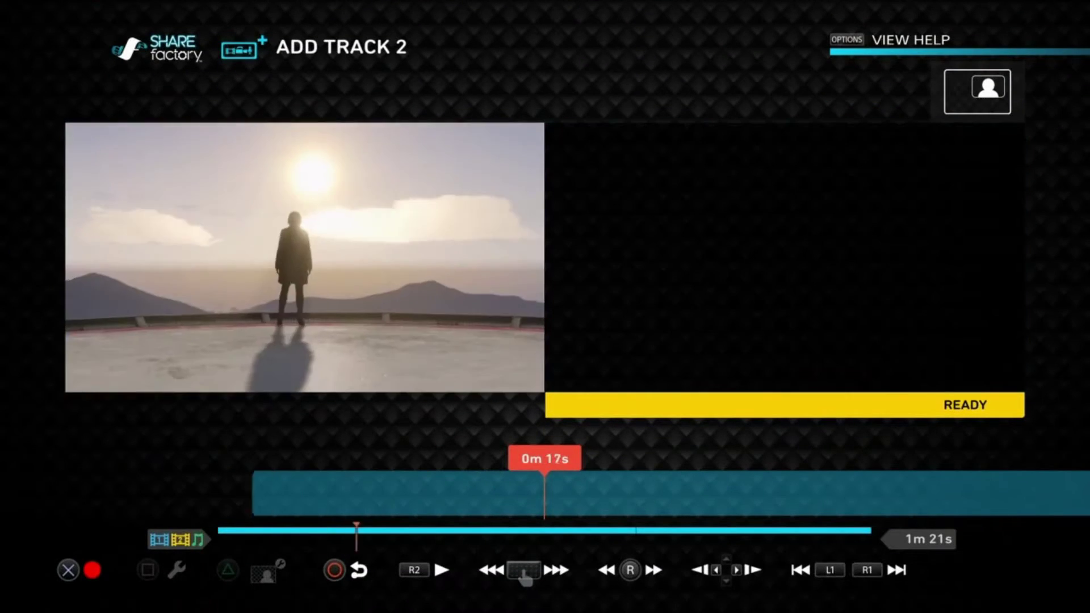
Step: Scrub through the Test006 clip in the Track 2 editor, ending with the playhead at about 2 s
key("Left")
key("Right")
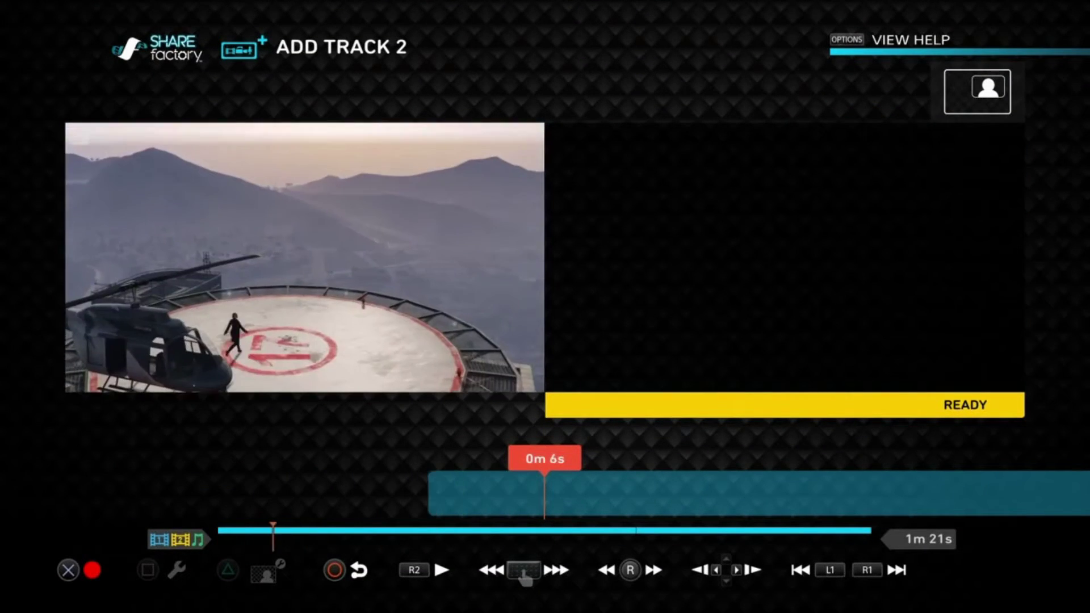
key("Right")
key("Left")
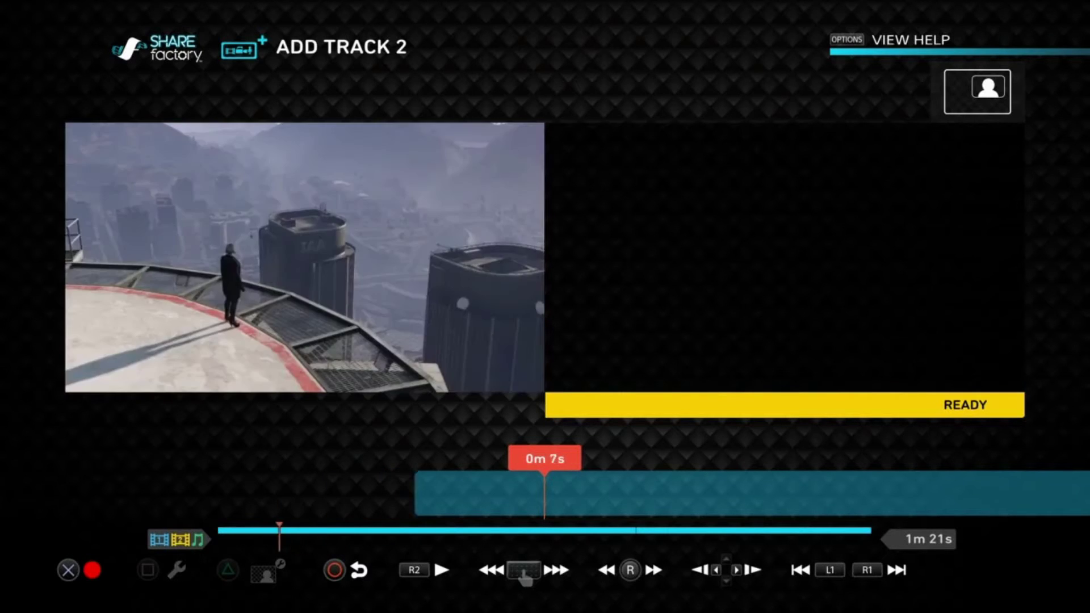
key("Right")
key("Right")
key("Left")
key("Right")
key("Left")
key("Right")
key("Return")
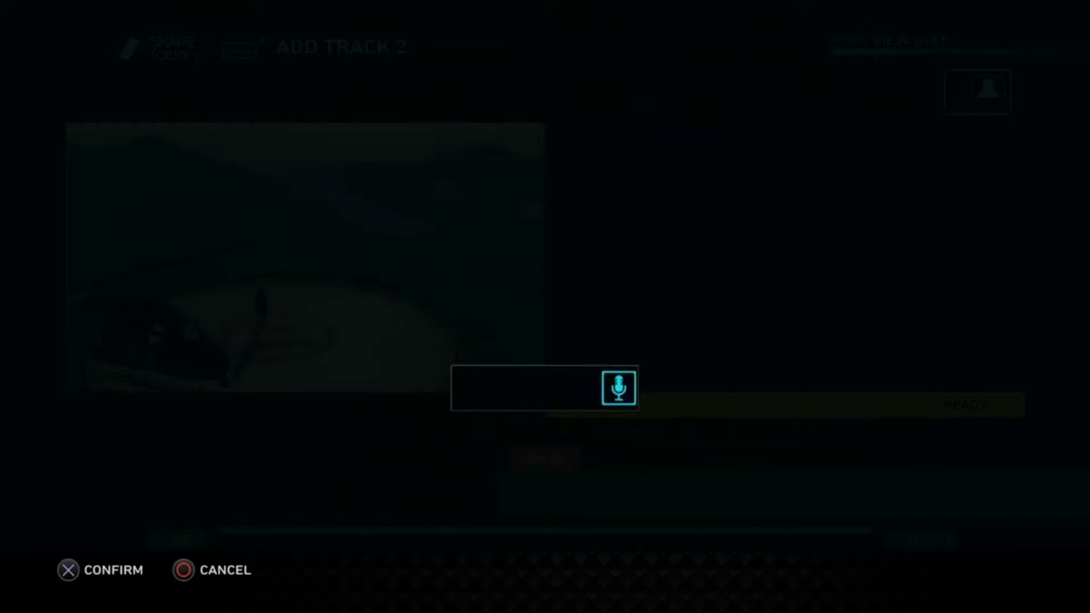
key("Right")
key("Left")
key("Right")
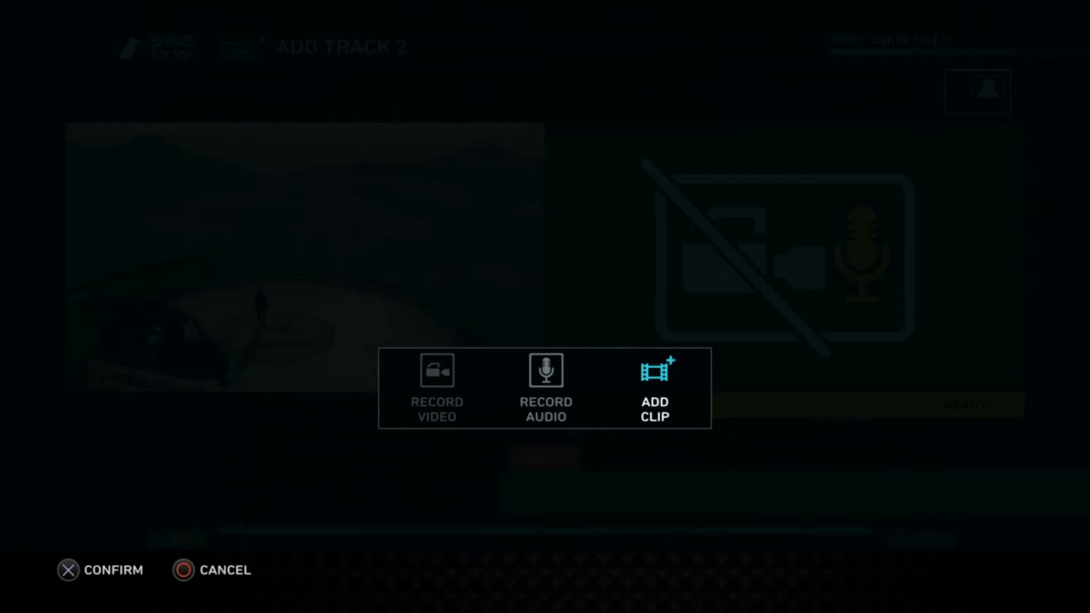
key("Left")
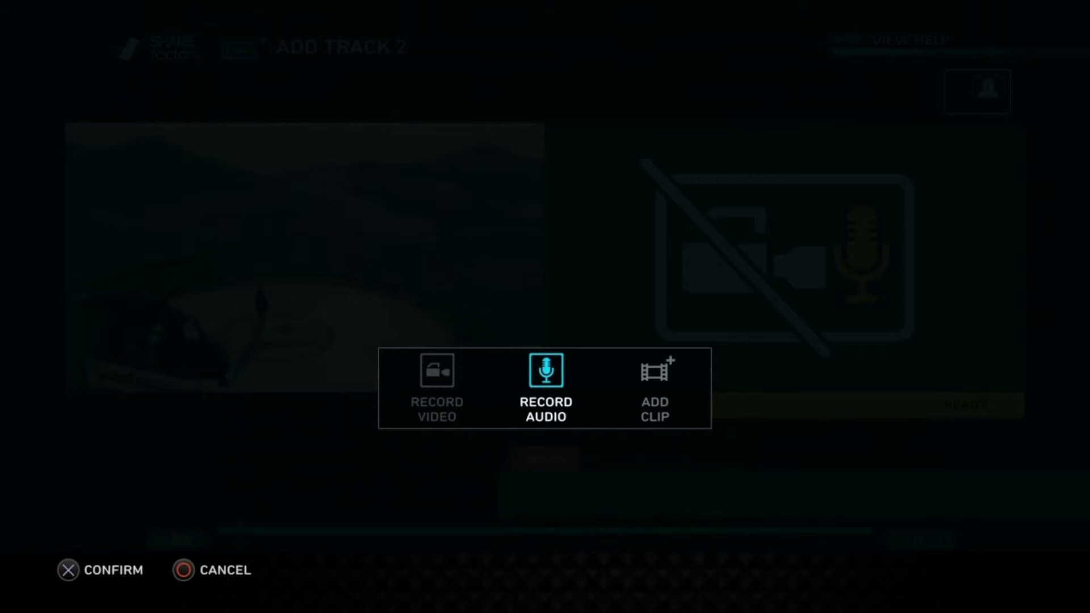
key("Return")
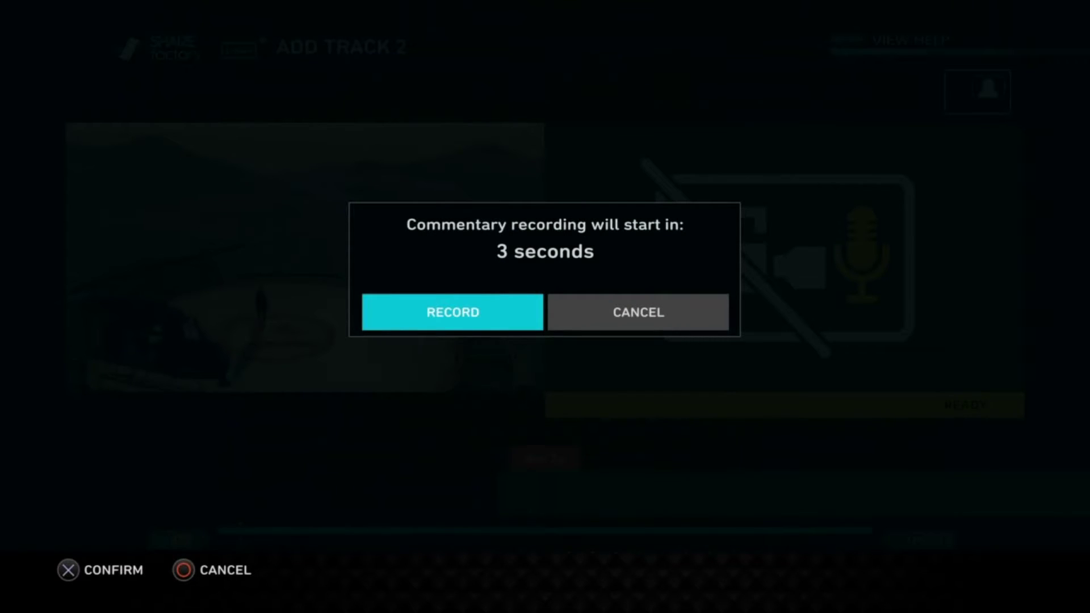
key("Right")
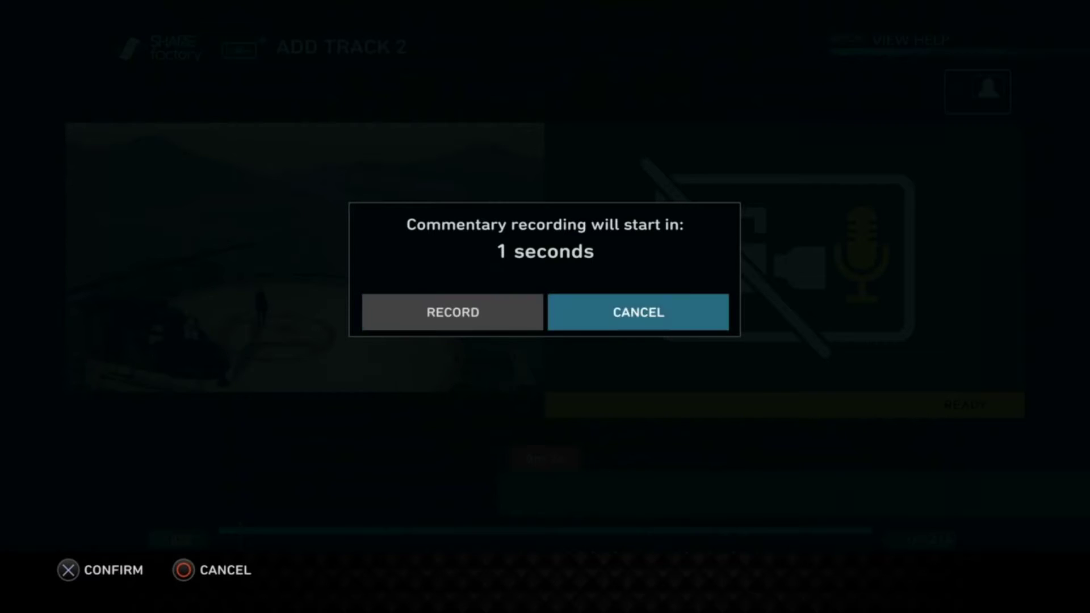
key("Return")
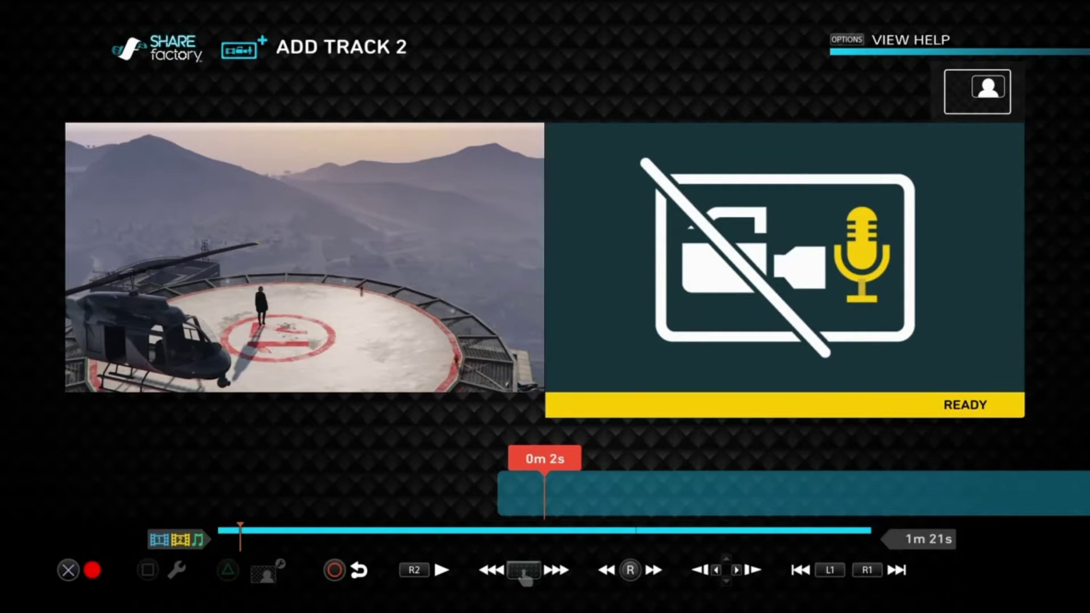
Step: Review the rest of the timeline in the Track 2 editor, then return to the project with the playhead near Test006's end at about 51 s
scroll(544, 493, "right", 5)
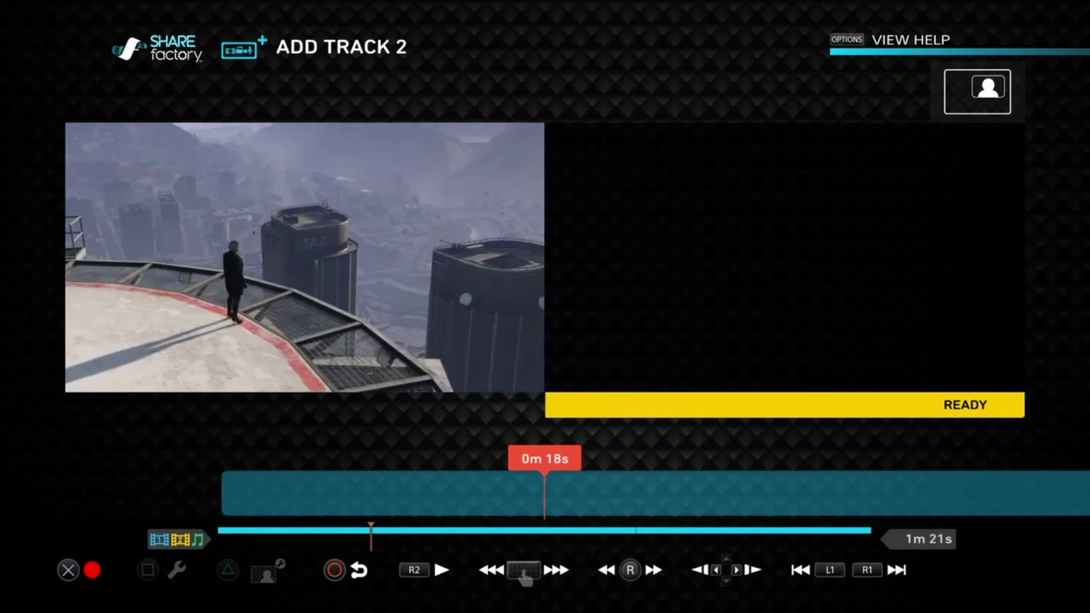
scroll(545, 493, "right", 4)
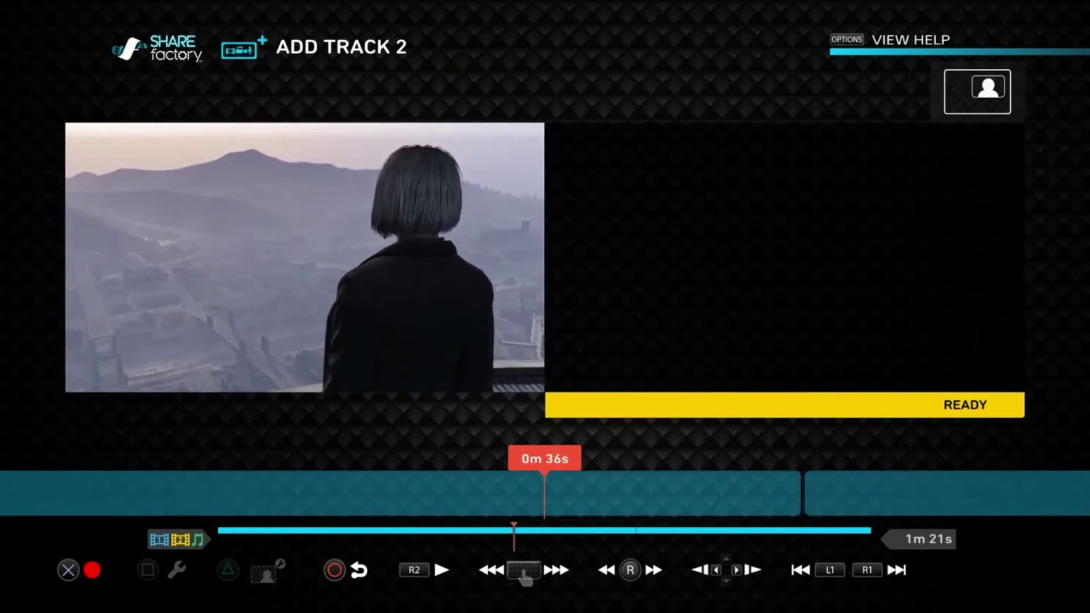
key("Right")
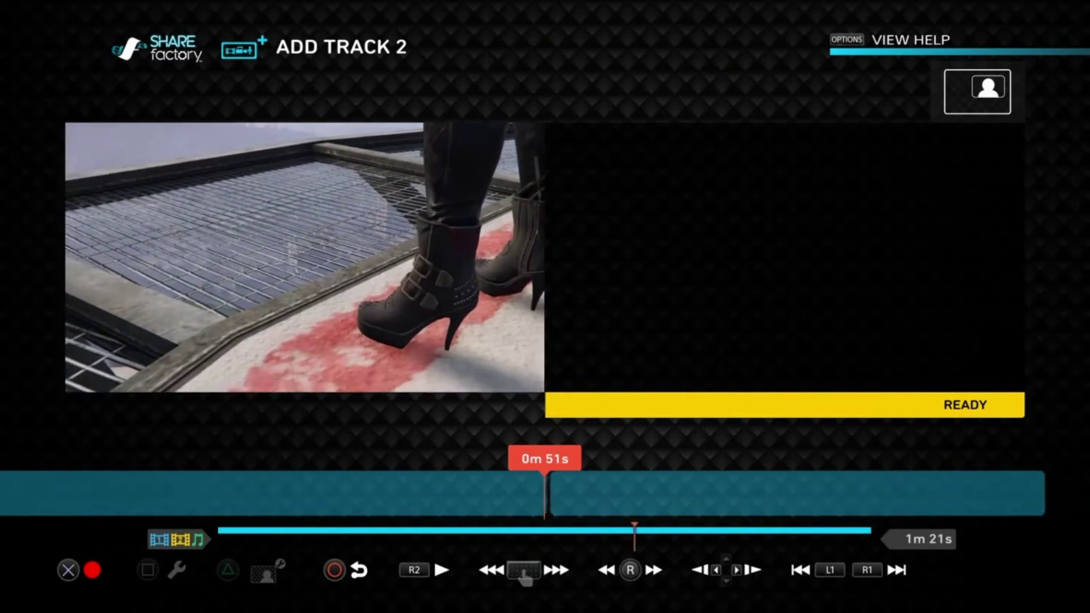
key("Right")
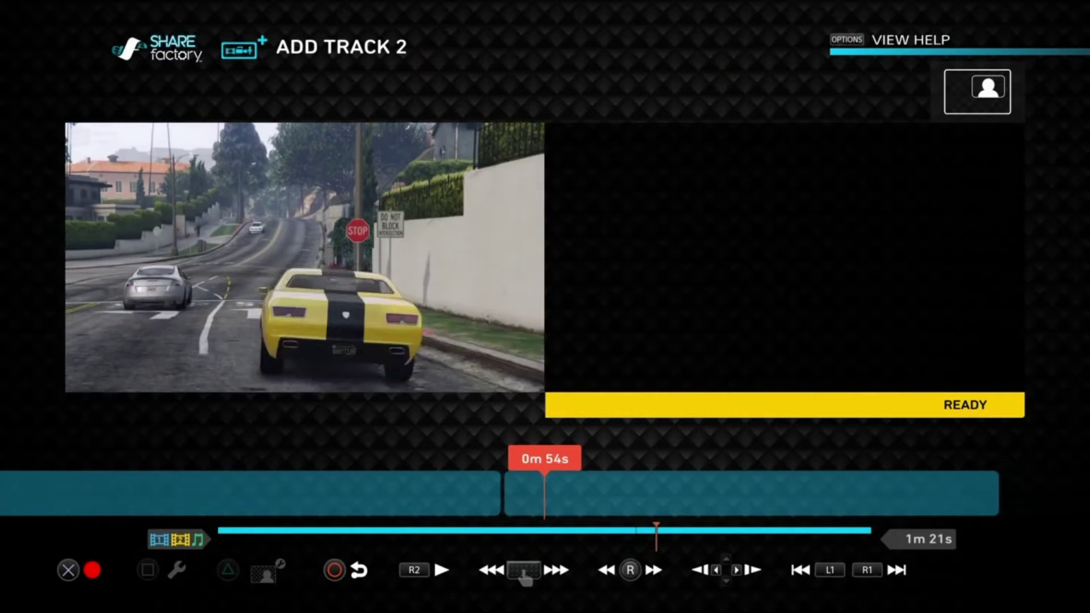
key("Right")
key("Right")
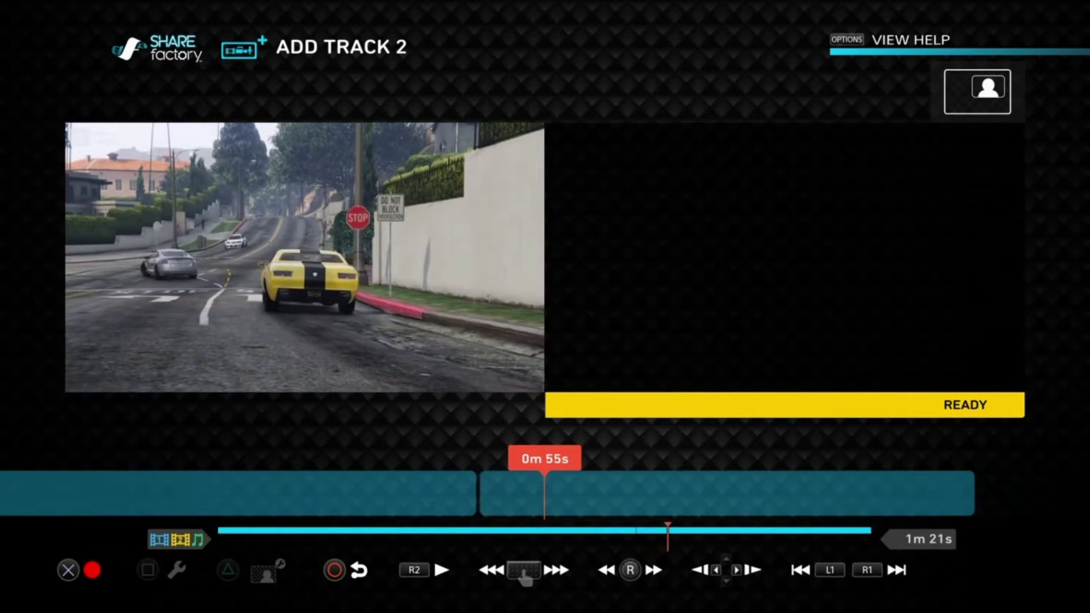
key("Right")
key("Right")
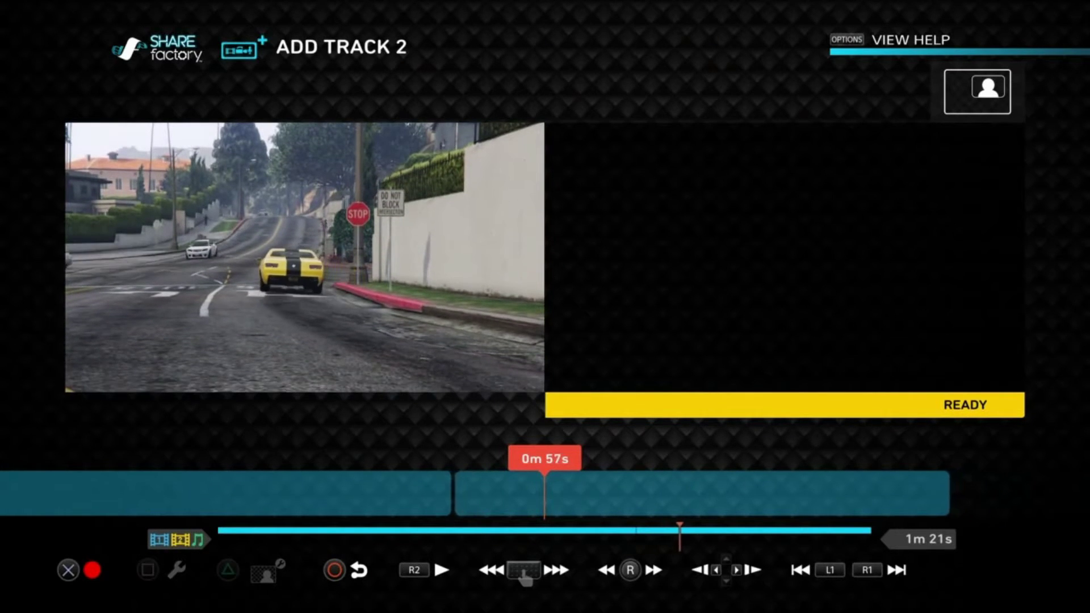
key("Right")
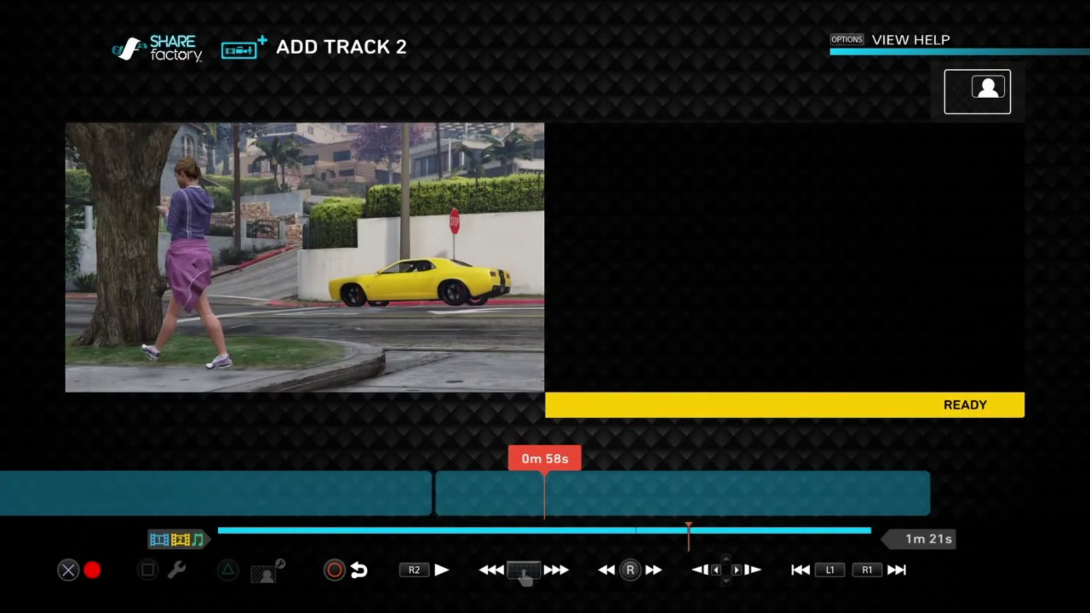
key("Left")
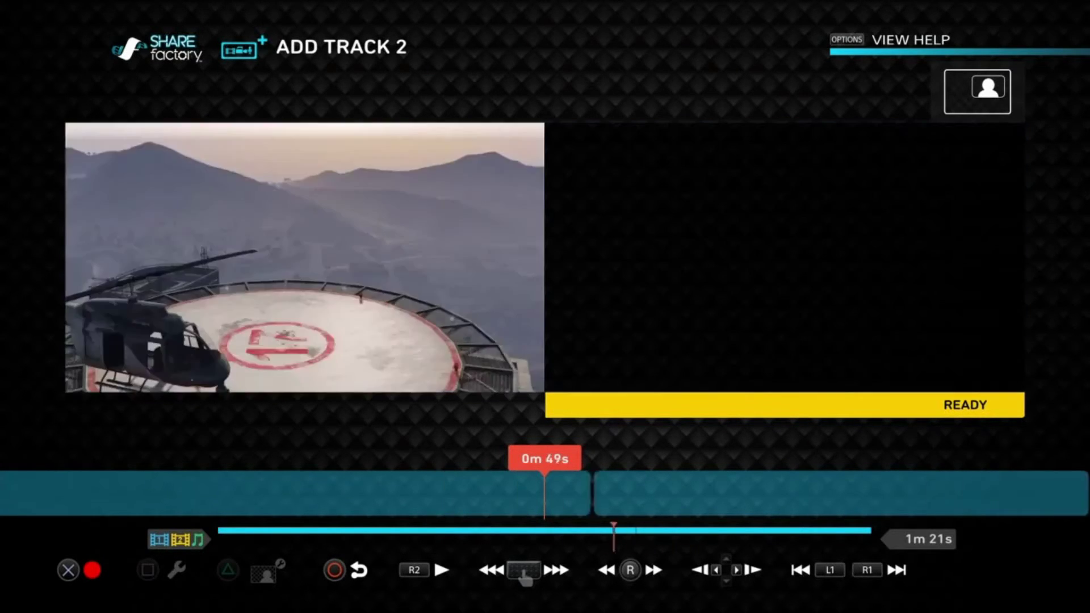
key("Right")
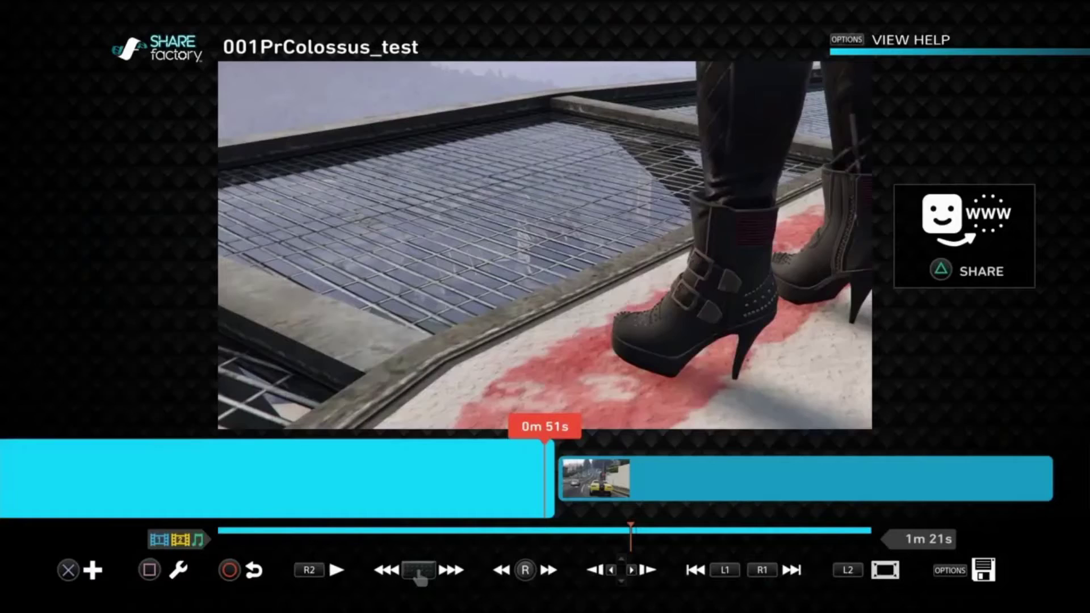
Step: Insert the Testtalk001 clip between Test006 and Test001 on the main timeline
key("Return")
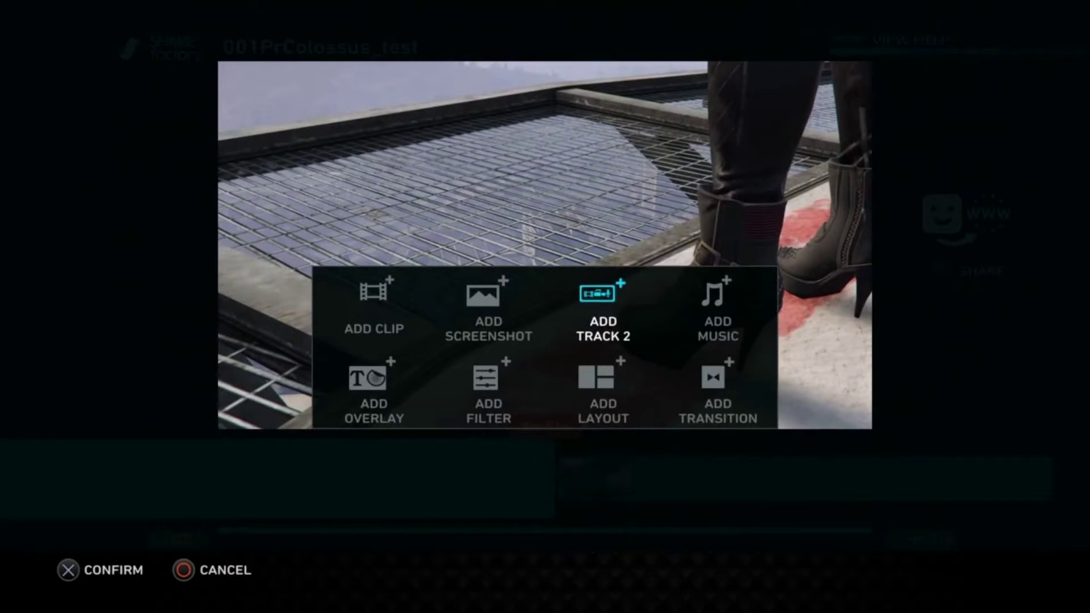
key("Left")
key("Return")
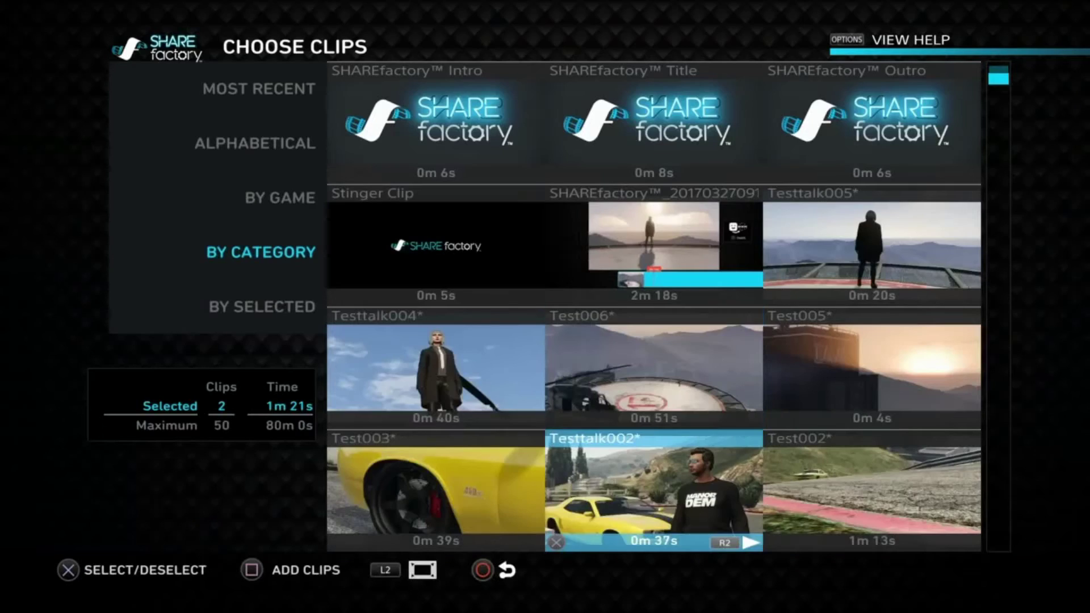
key("Down")
key("Down")
key("Left")
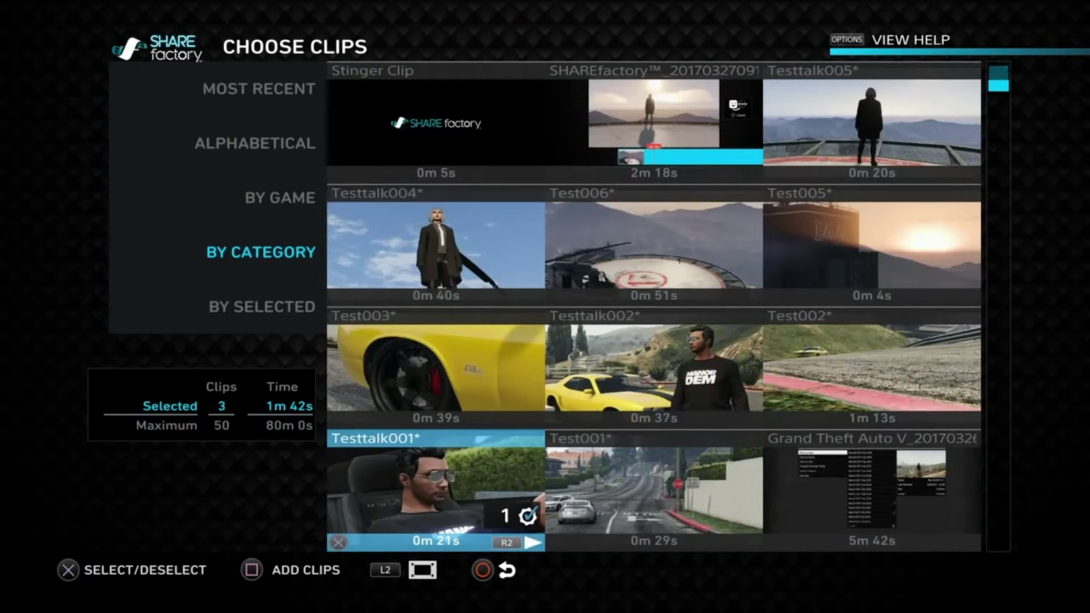
key("Escape")
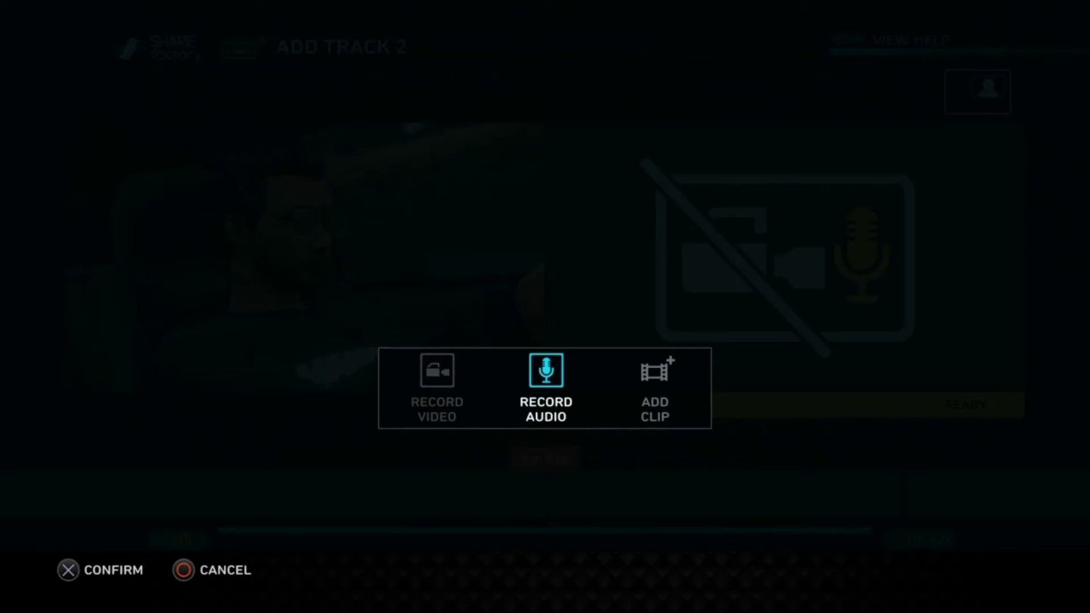
Step: Record about 9 s of audio commentary on Track 2 from the beginning of the Testtalk001 clip
key("Return")
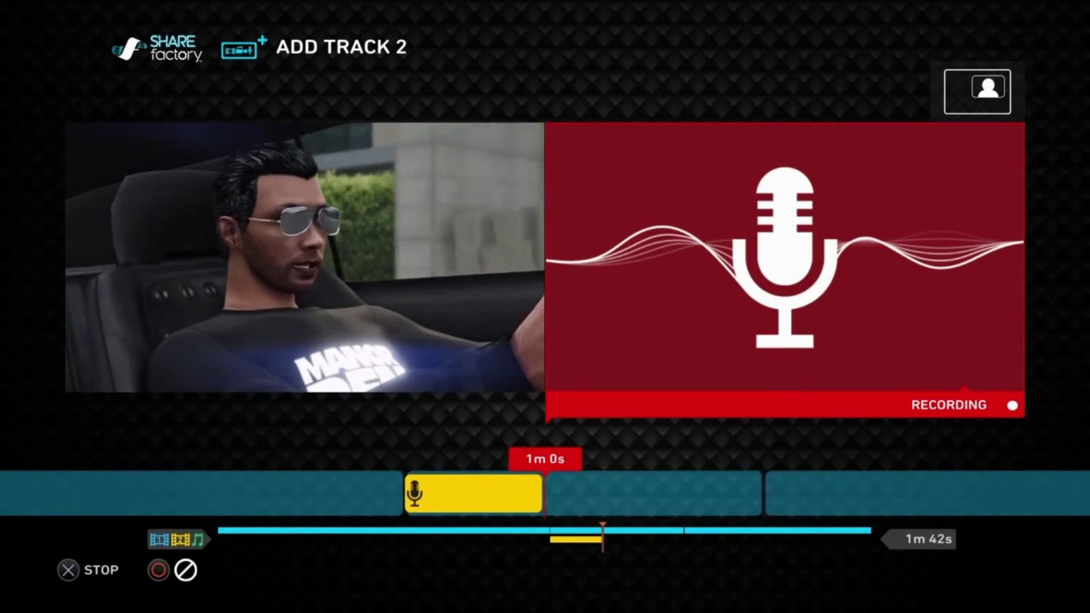
key("x")
Step: Go back to the start of the recorded commentary and play that section of the project to about 1 min 1 s
key("Left")
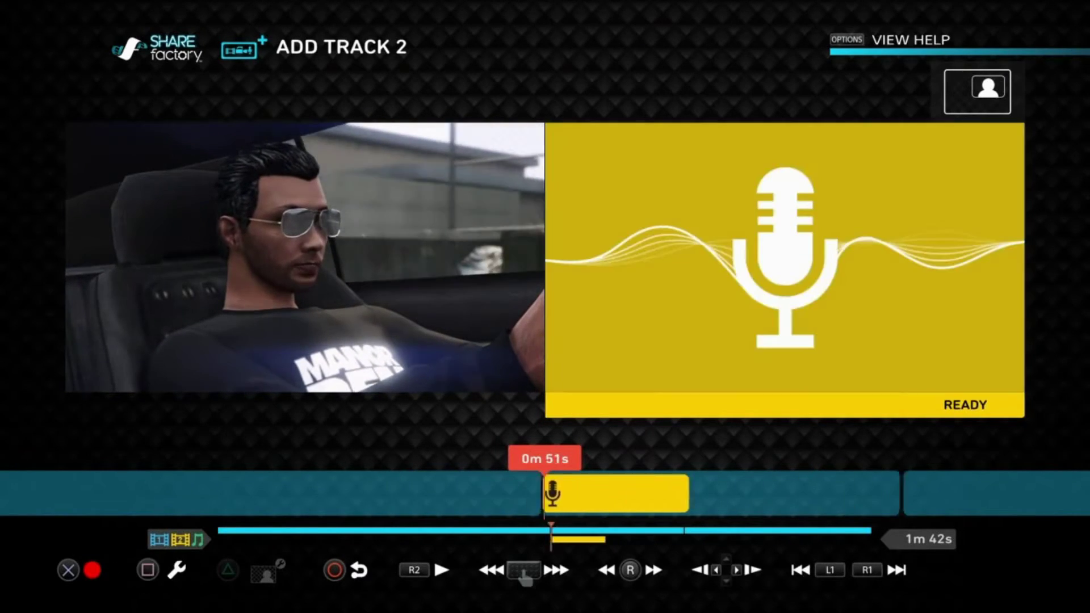
key("Right")
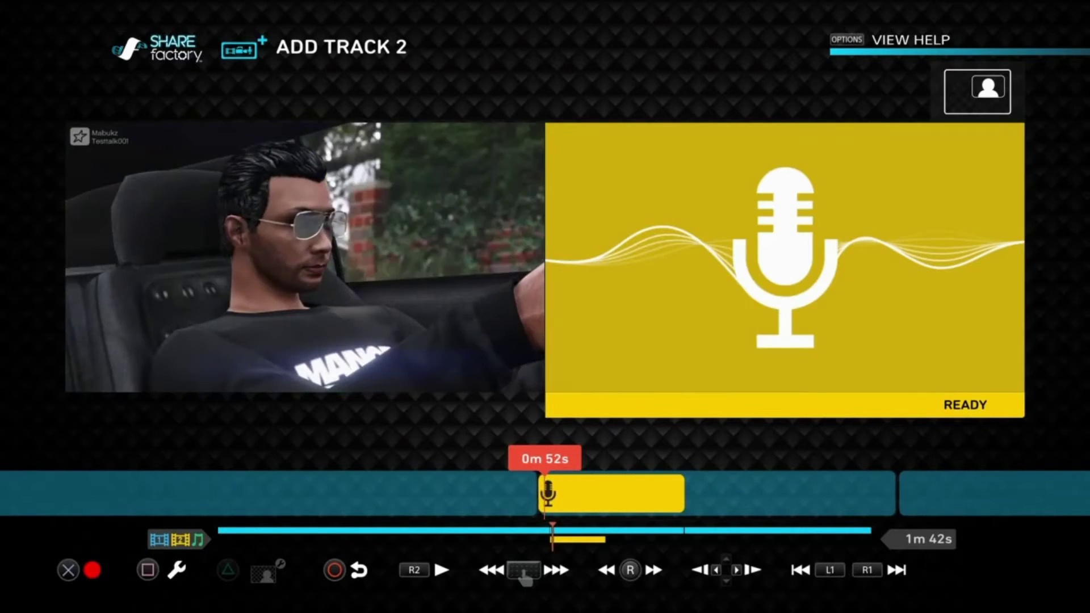
key("Left")
key("Left")
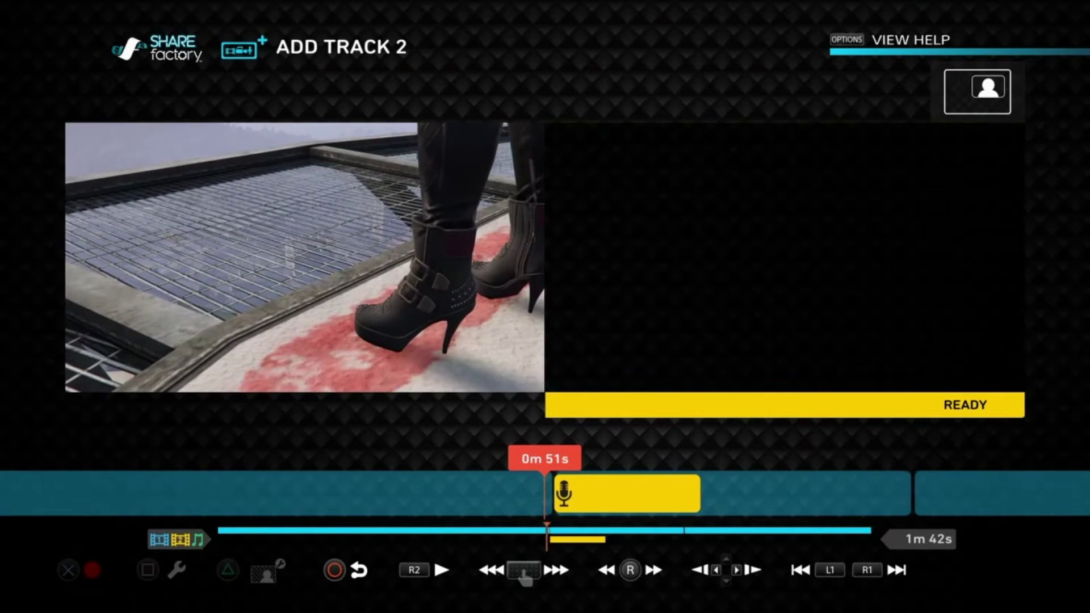
key("Left")
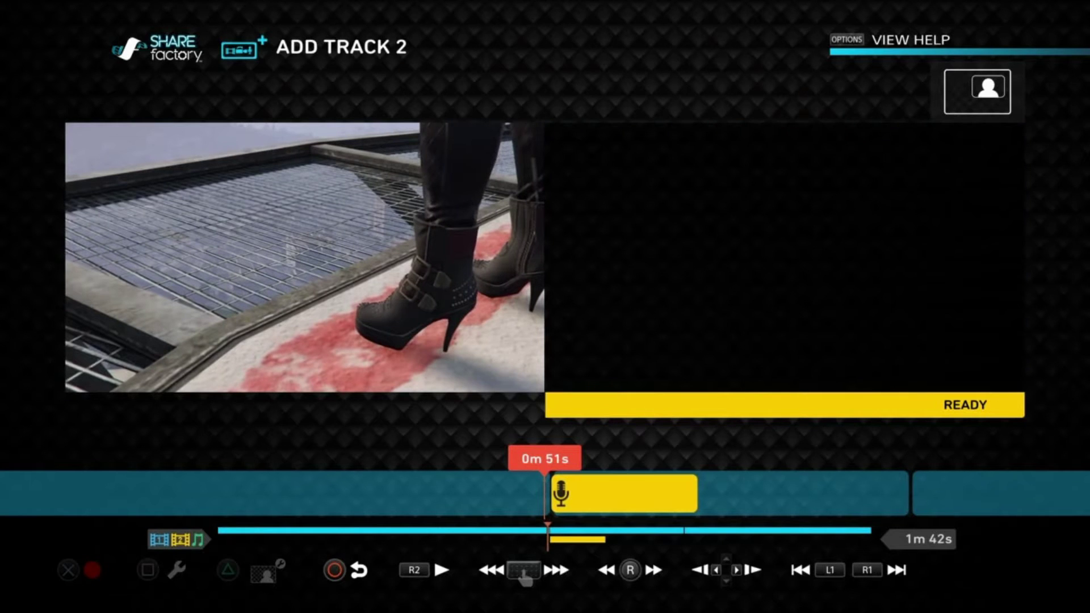
key("space")
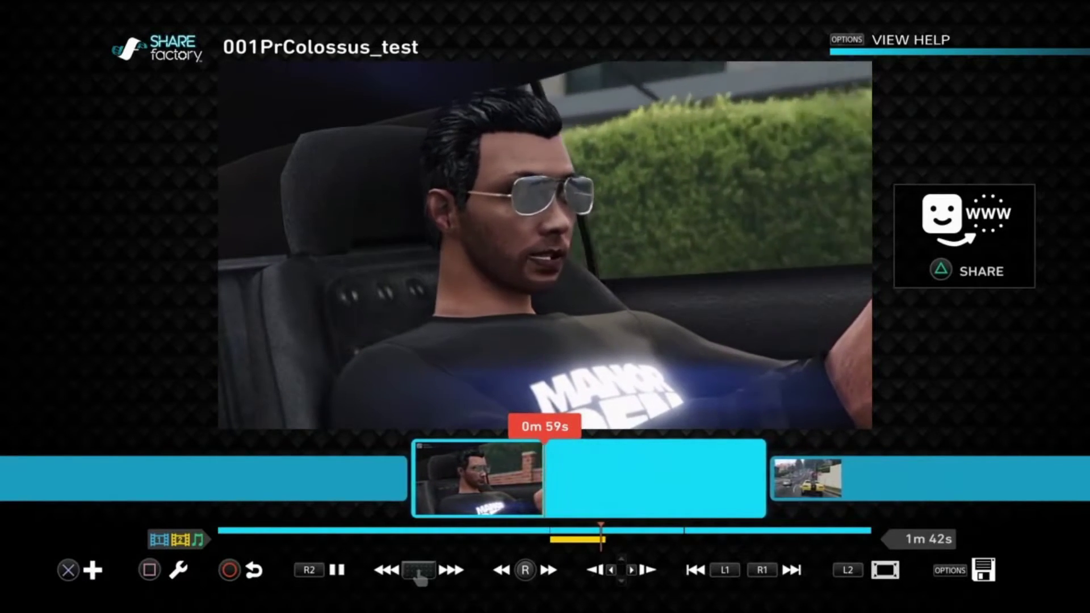
key("space")
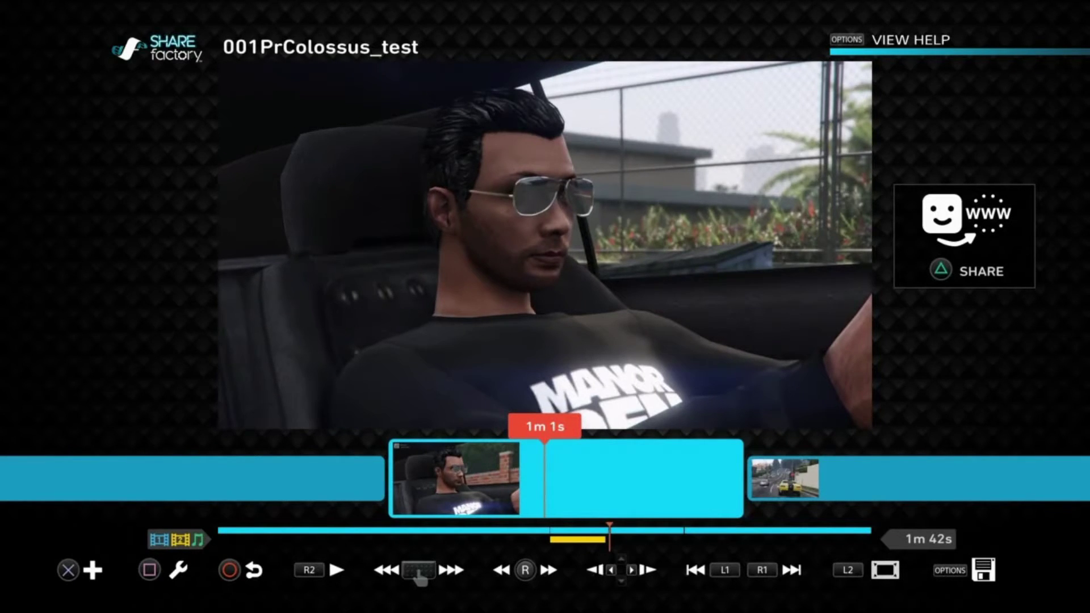
Step: Delete the recorded audio commentary from Track 2 under the Testtalk001 clip
key("Left")
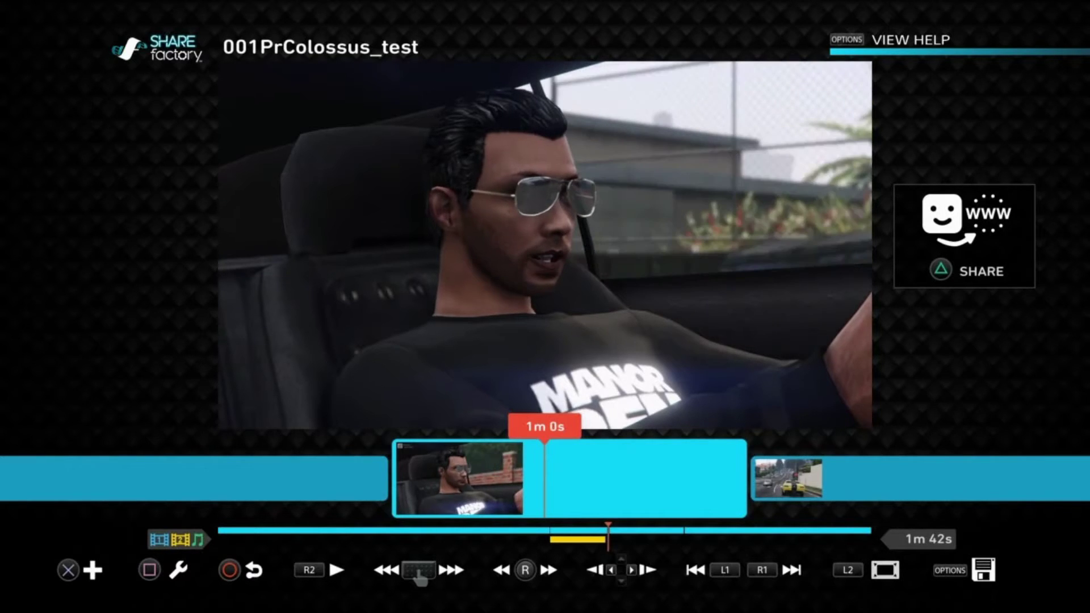
key("s")
key("Right")
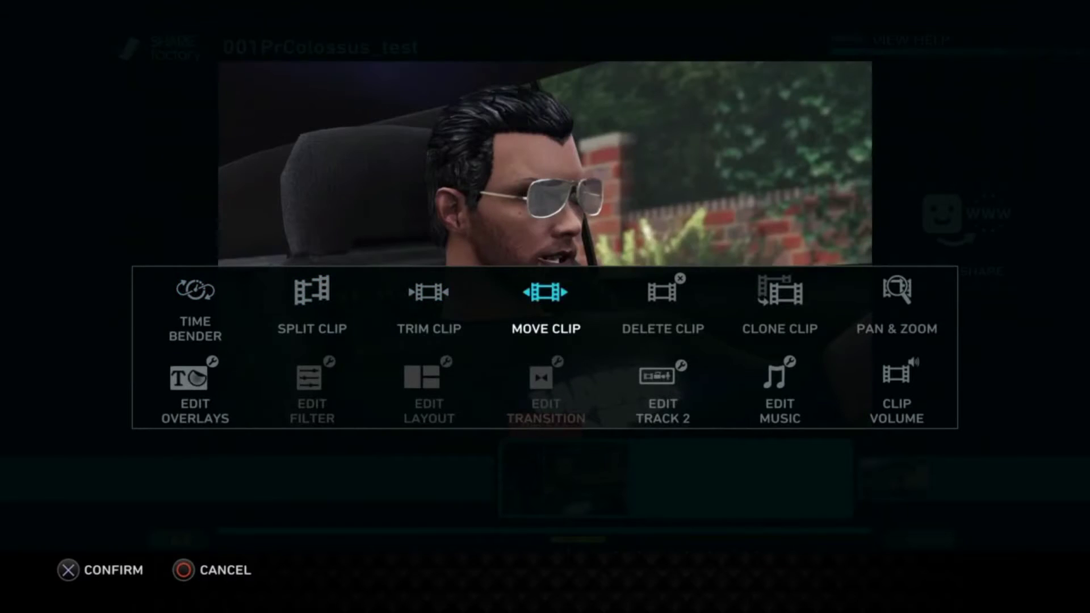
key("Return")
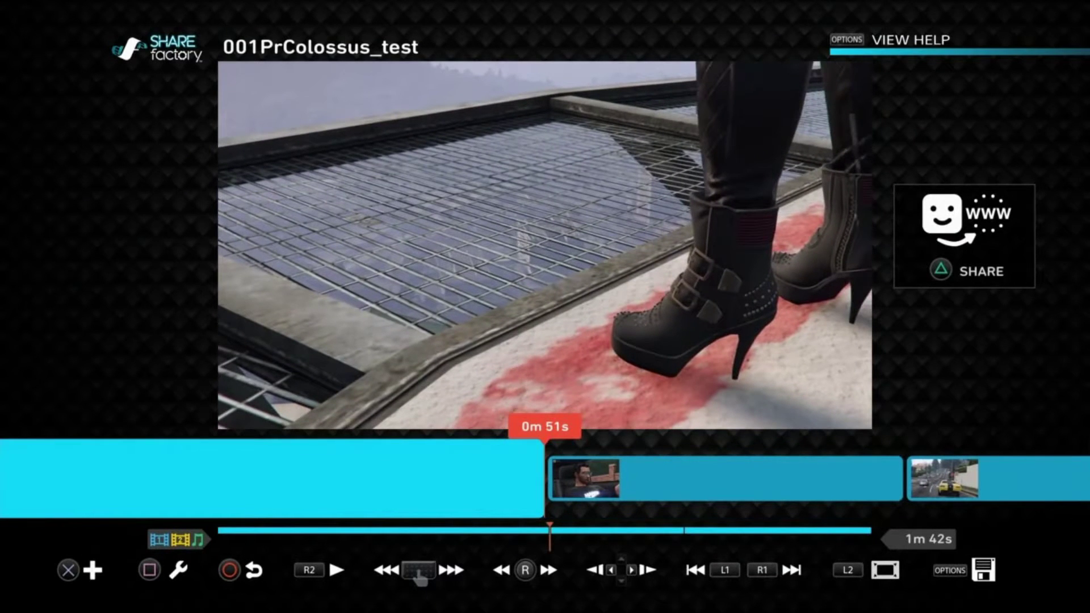
Step: Delete the Testtalk001 clip from the timeline
key("Left")
key("Right")
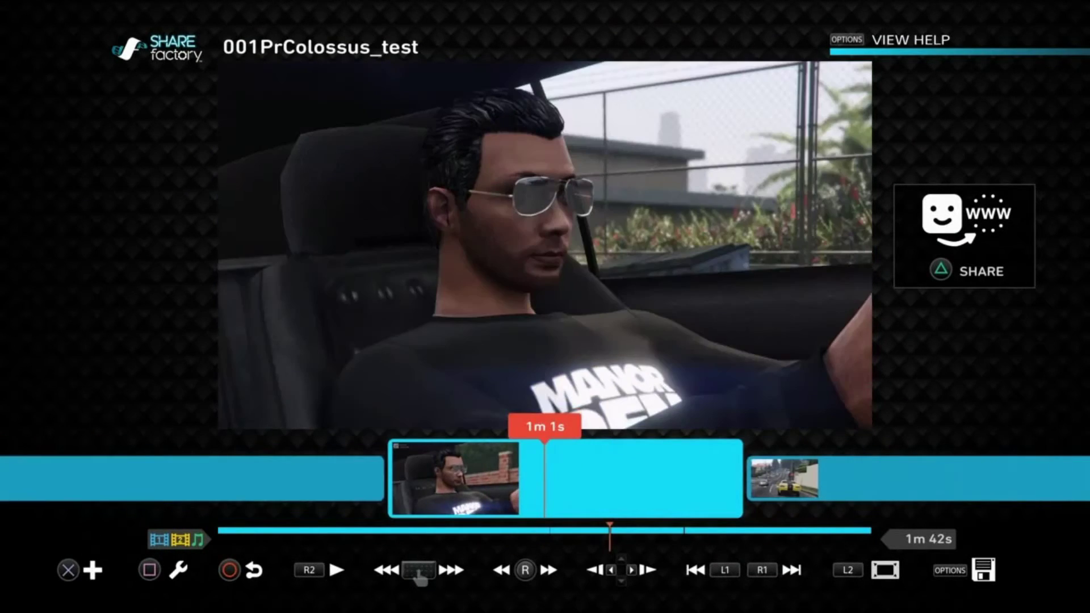
key("s")
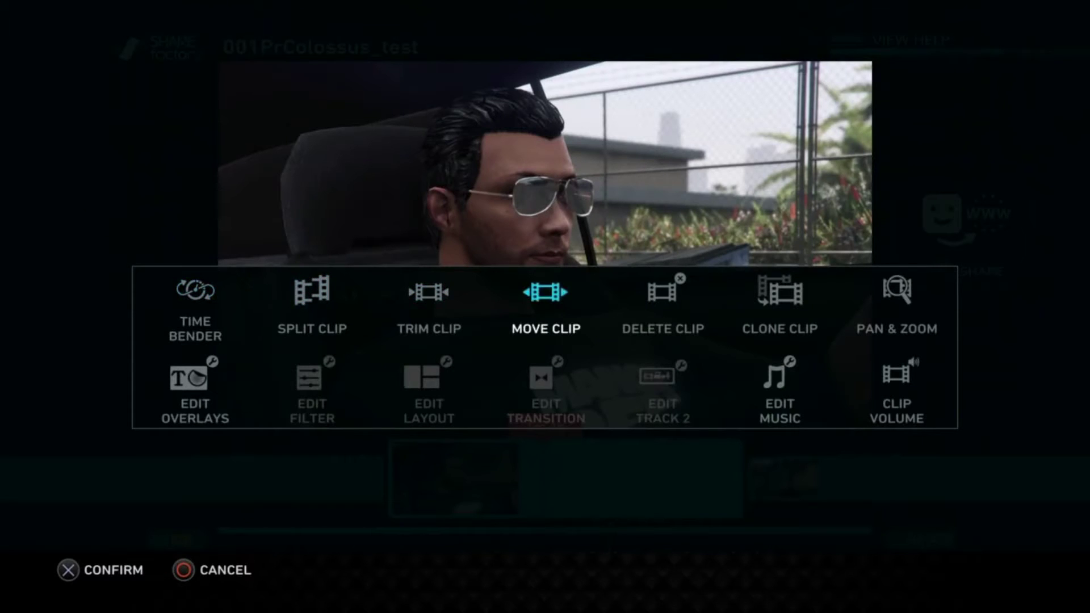
key("Return")
key("Return")
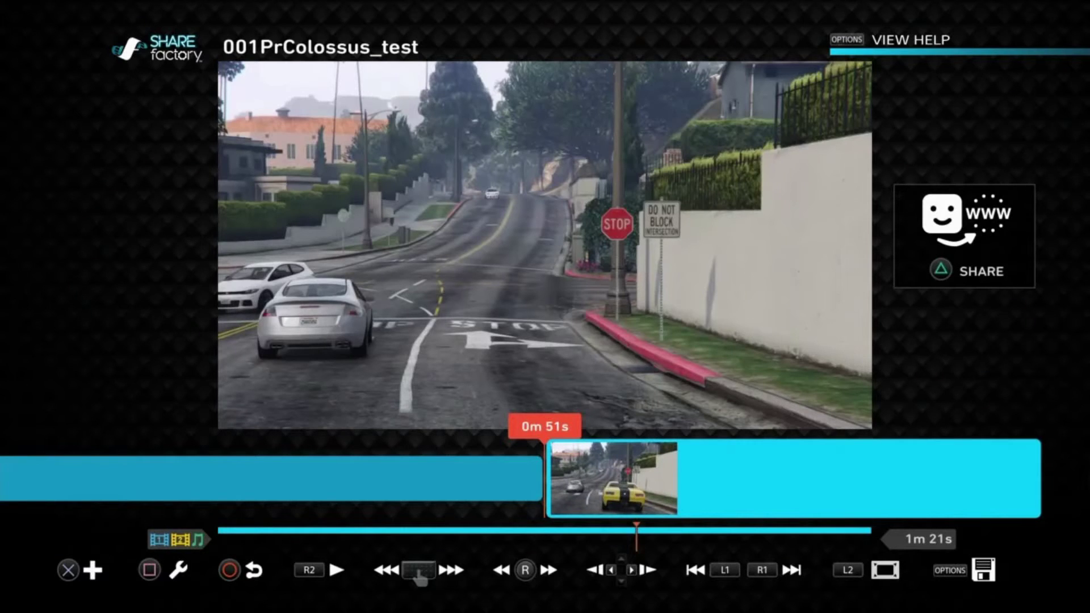
Step: Move the playhead back to the start of the timeline at 0 s
key("Left")
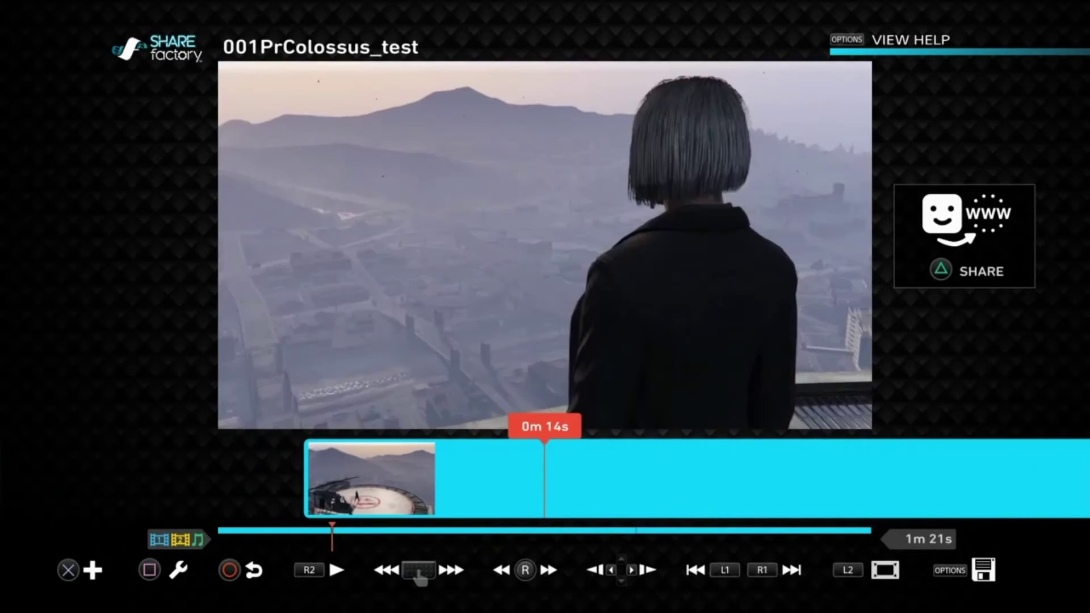
key("Left")
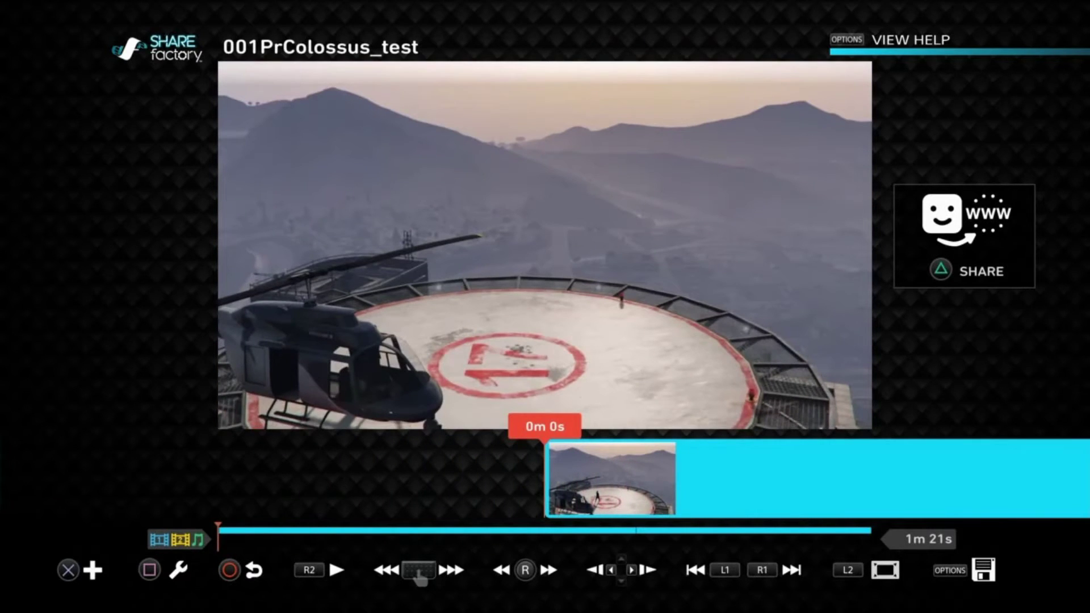